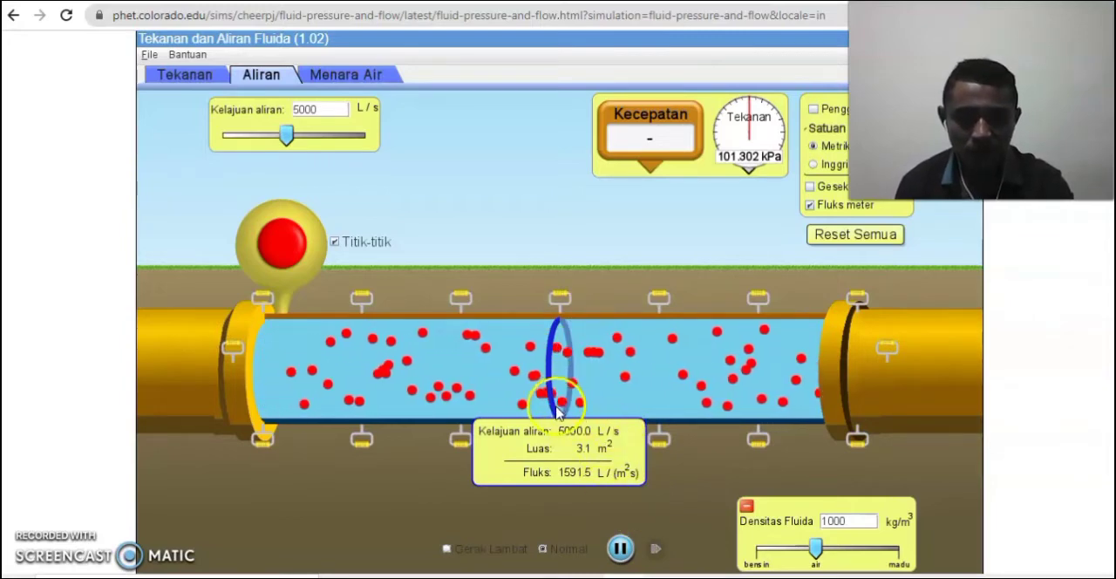
Move the flux meter toward the left part of the pipe and place the Kecepatan speed meter on its ring.
{"action": "left_click_drag", "start_coordinate": [529, 412], "coordinate": [401, 410]}
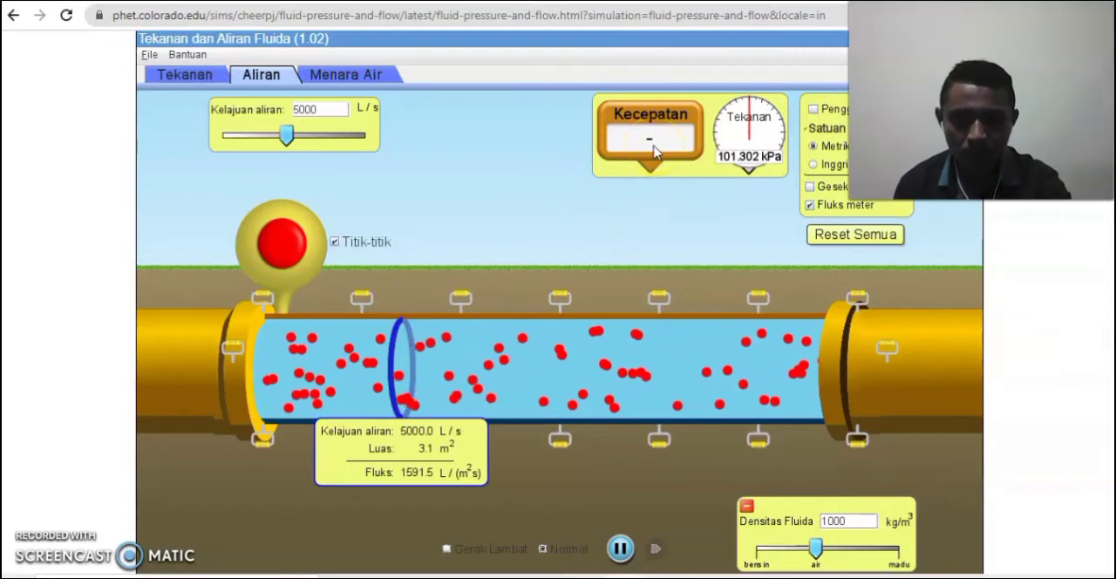
{"action": "left_click_drag", "start_coordinate": [655, 150], "coordinate": [416, 328]}
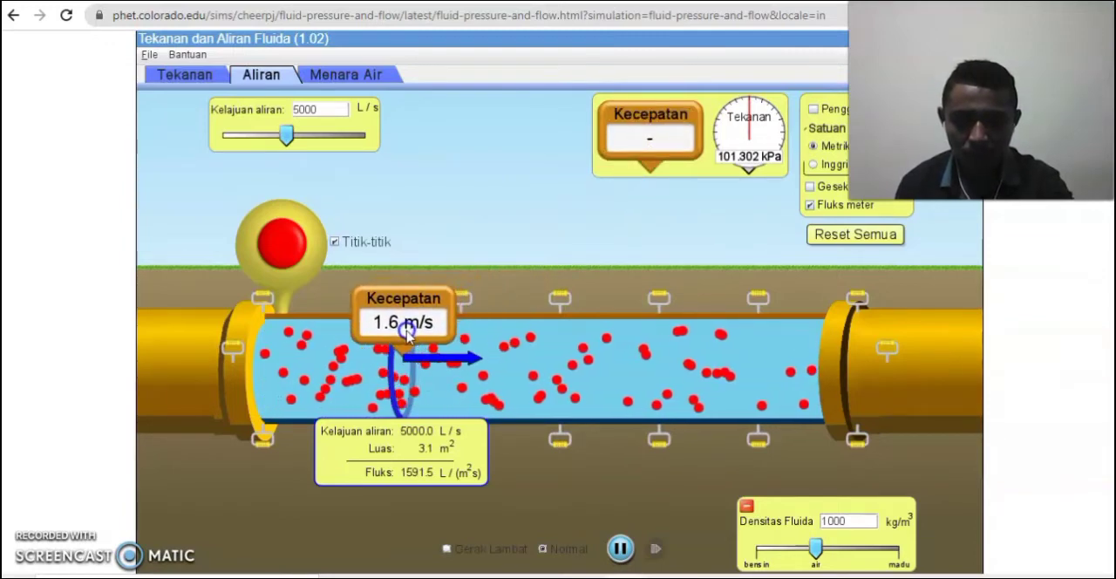
{"action": "left_click_drag", "start_coordinate": [407, 338], "coordinate": [404, 342]}
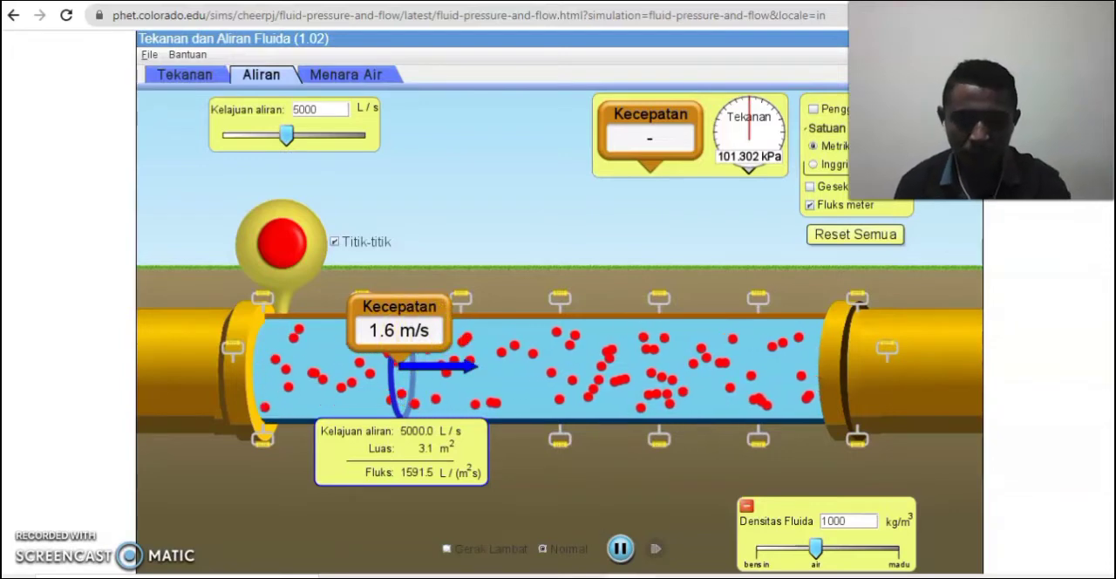
Switch to the Word observation table, enable editing, and enter 1,6 as the fluid velocity in row 1.
{"action": "mouse_move", "coordinate": [421, 577]}
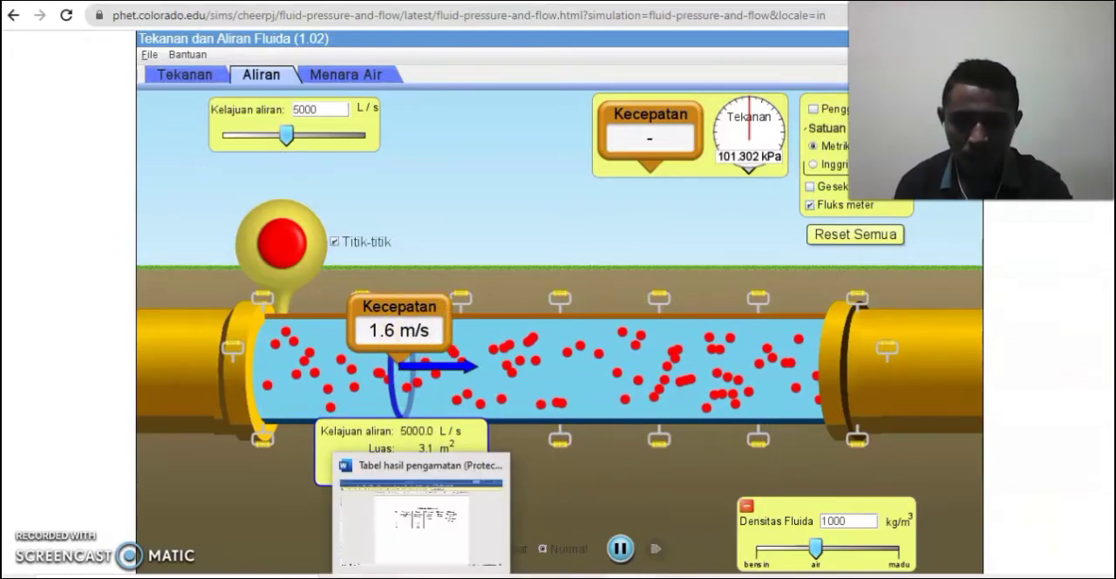
{"action": "left_click", "coordinate": [428, 518]}
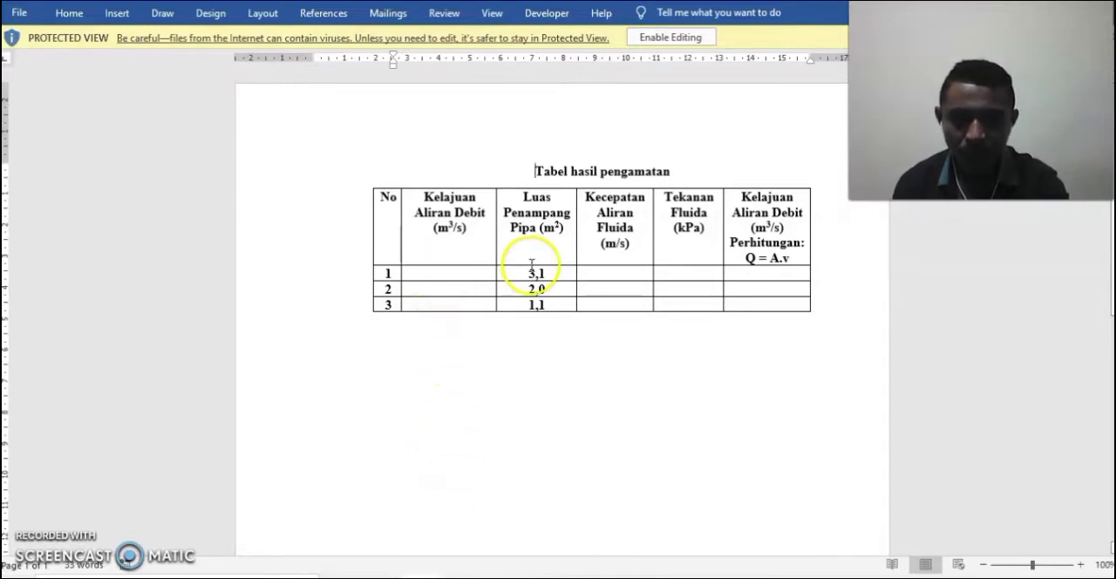
{"action": "left_click", "coordinate": [610, 271]}
{"action": "type", "text": "1,6"}
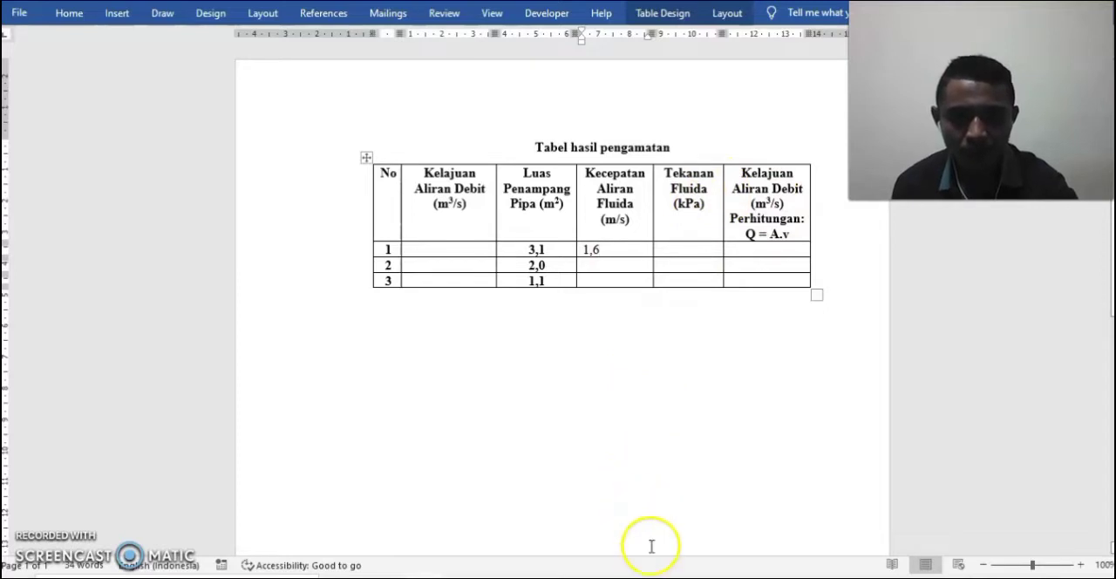
Switch back to the PhET simulation and place the Tekanan pressure gauge inside the pipe at the flux meter.
{"action": "key", "text": "alt+Tab"}
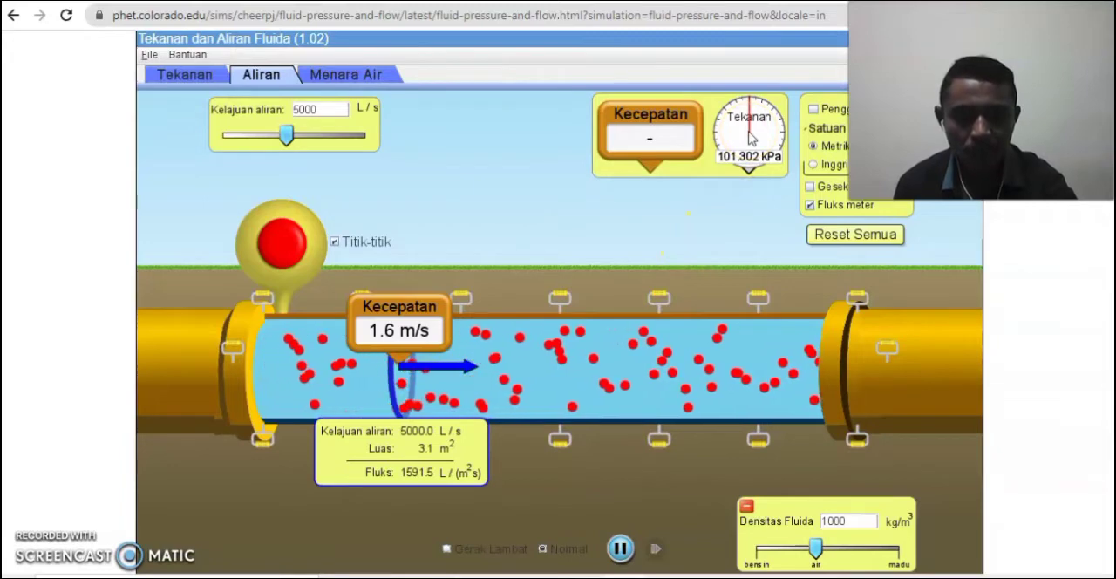
{"action": "left_click_drag", "start_coordinate": [750, 137], "coordinate": [405, 354]}
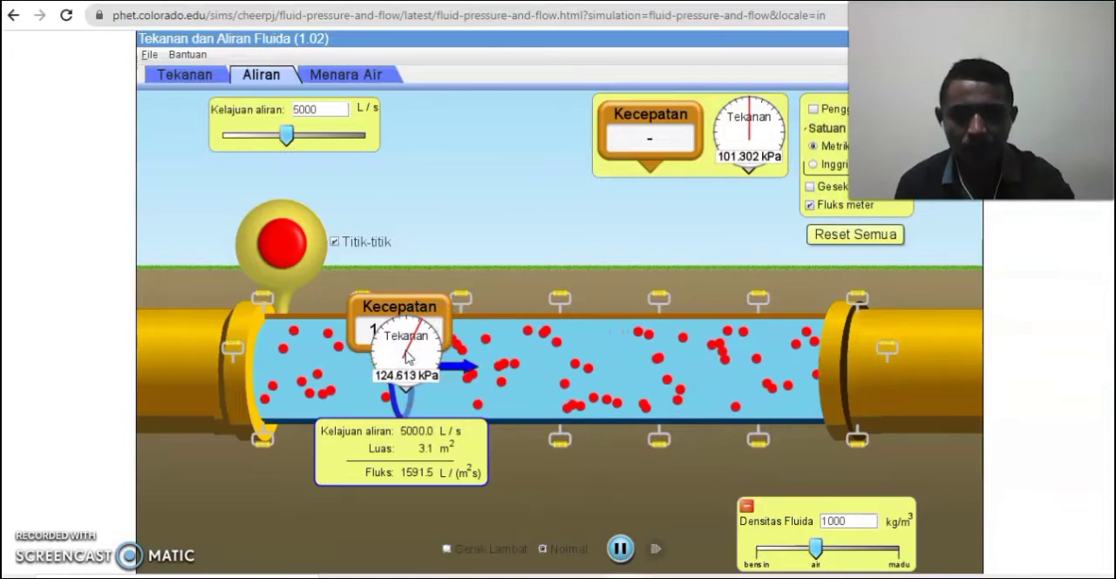
{"action": "left_click", "coordinate": [394, 384]}
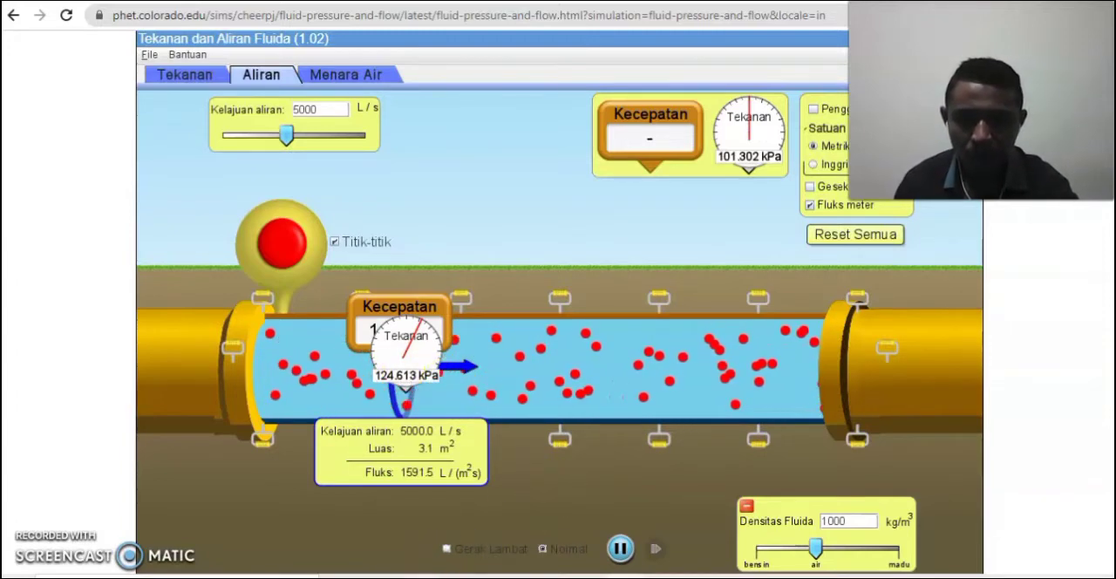
Switch to the Word table and enter 124,613 as the fluid pressure in row 1.
{"action": "left_click", "coordinate": [417, 576]}
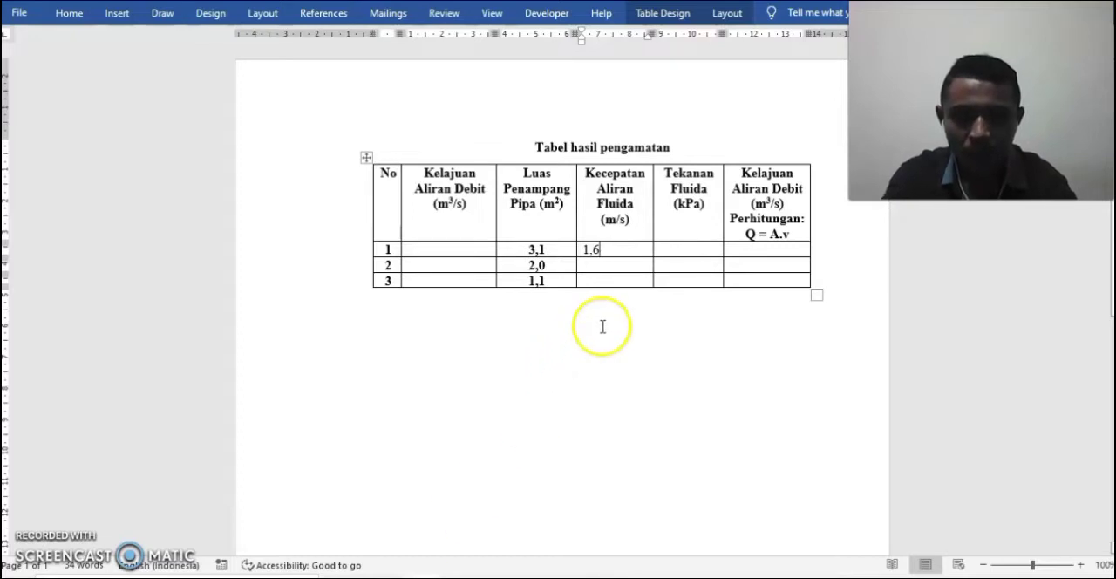
{"action": "left_click", "coordinate": [685, 250]}
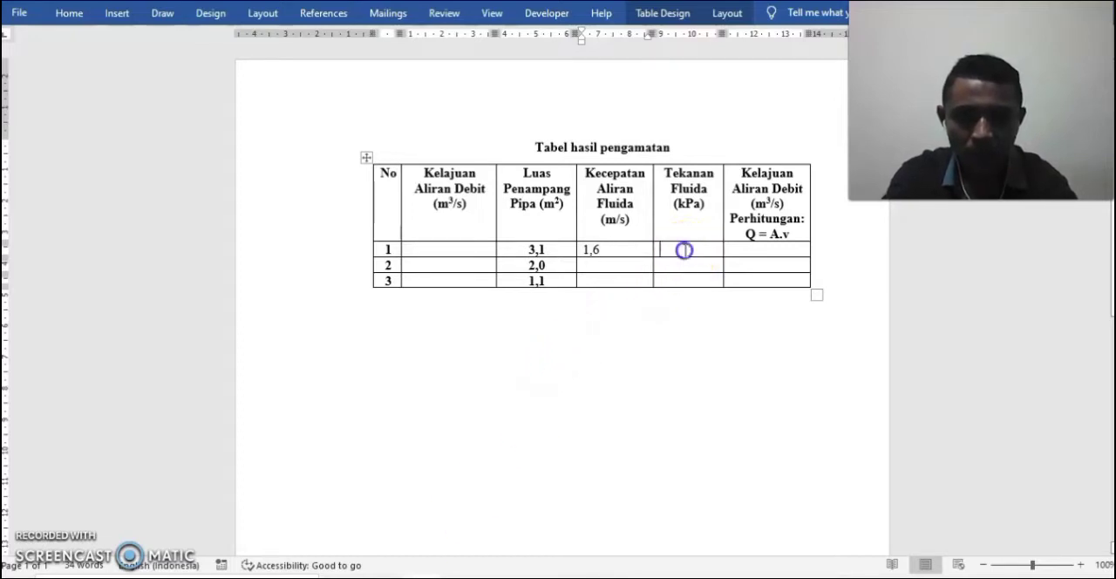
{"action": "type", "text": "124,6"}
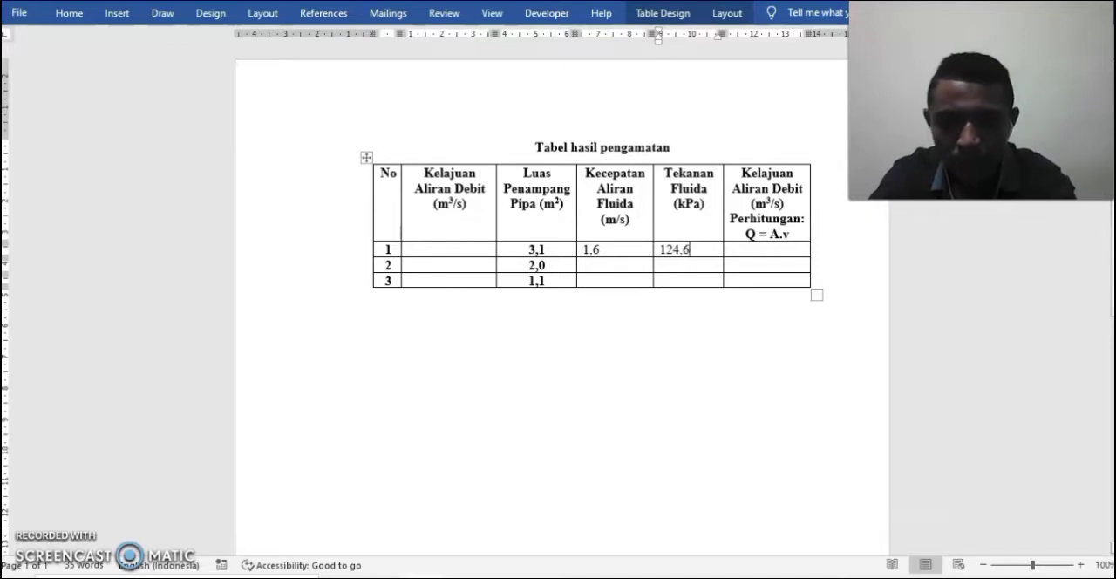
{"action": "type", "text": "13"}
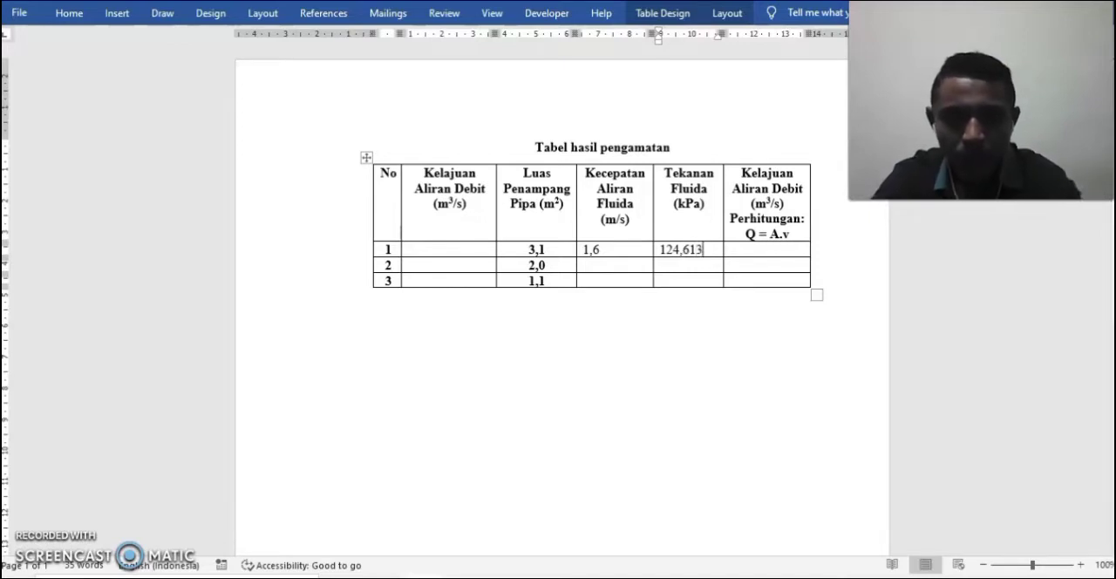
Check the flow rate in the simulation and enter 5 in row 1's Kelajuan Aliran Debit cell of the Word table.
{"action": "left_click", "coordinate": [451, 248]}
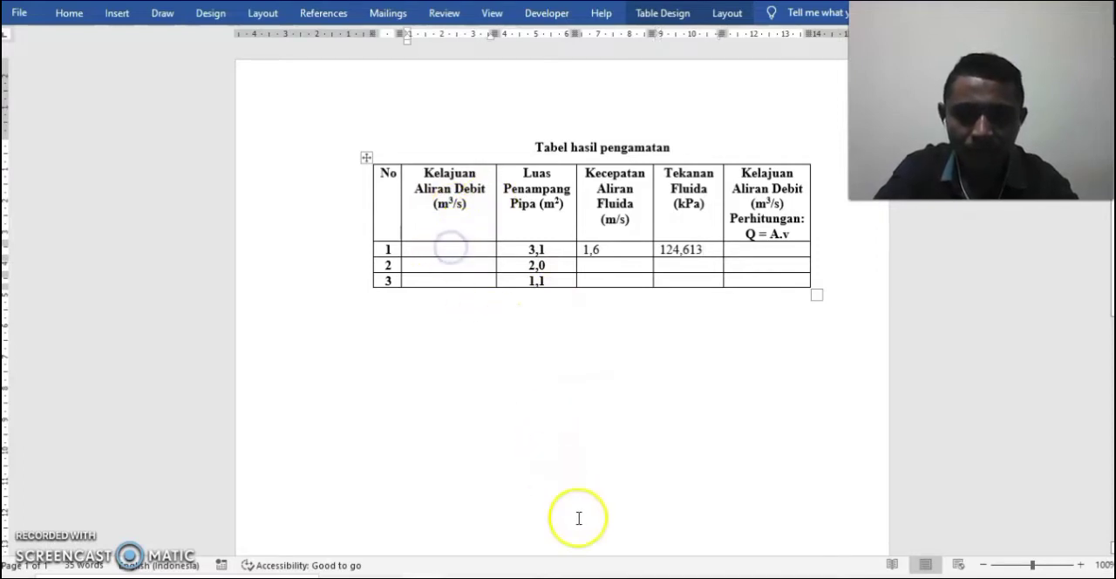
{"action": "left_click", "coordinate": [606, 576]}
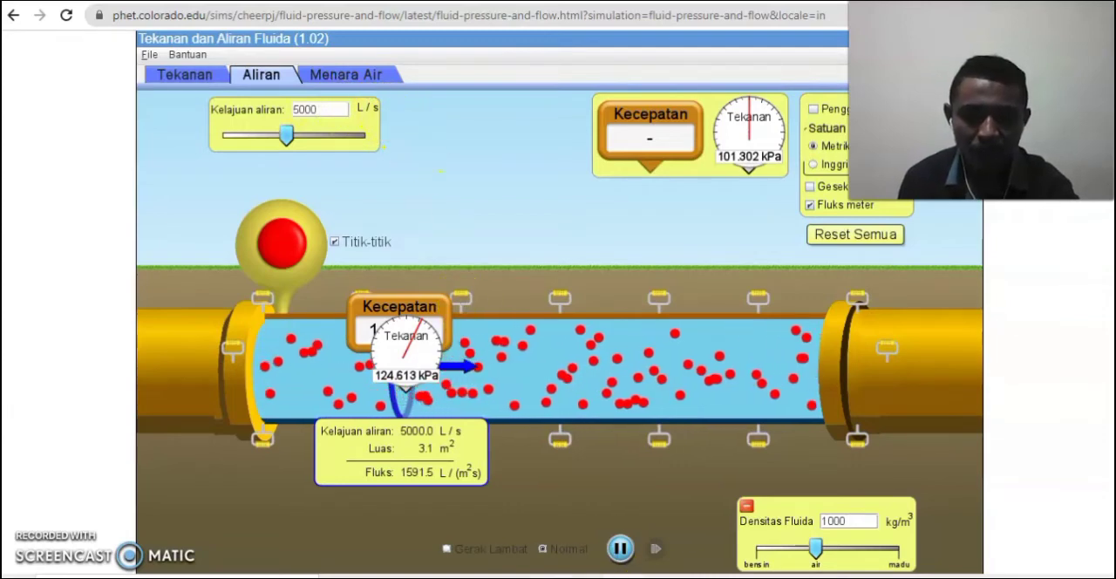
{"action": "mouse_move", "coordinate": [421, 578]}
{"action": "left_click", "coordinate": [440, 510]}
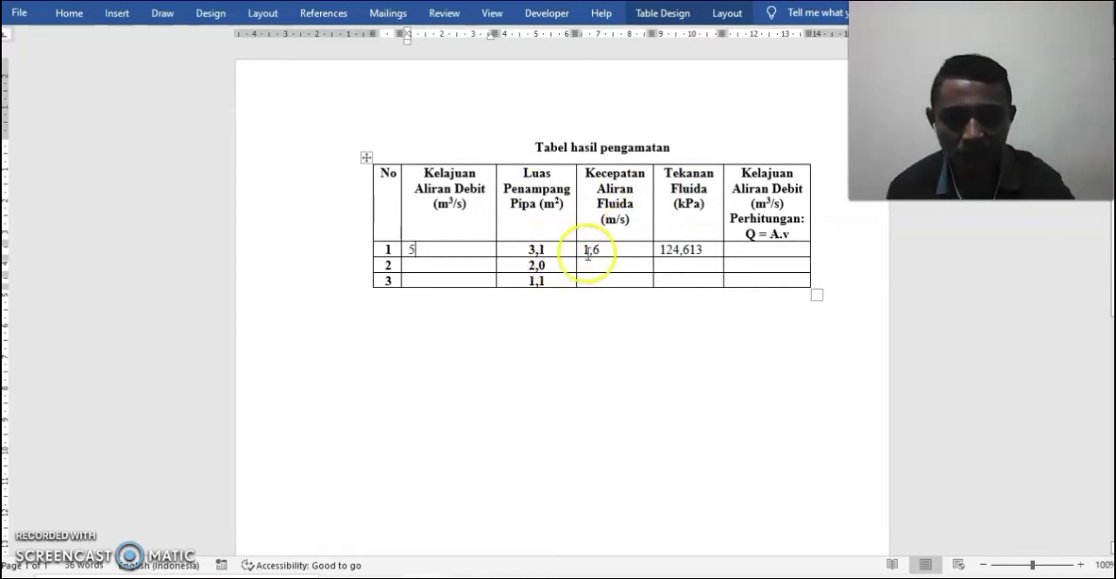
{"action": "left_click", "coordinate": [761, 248]}
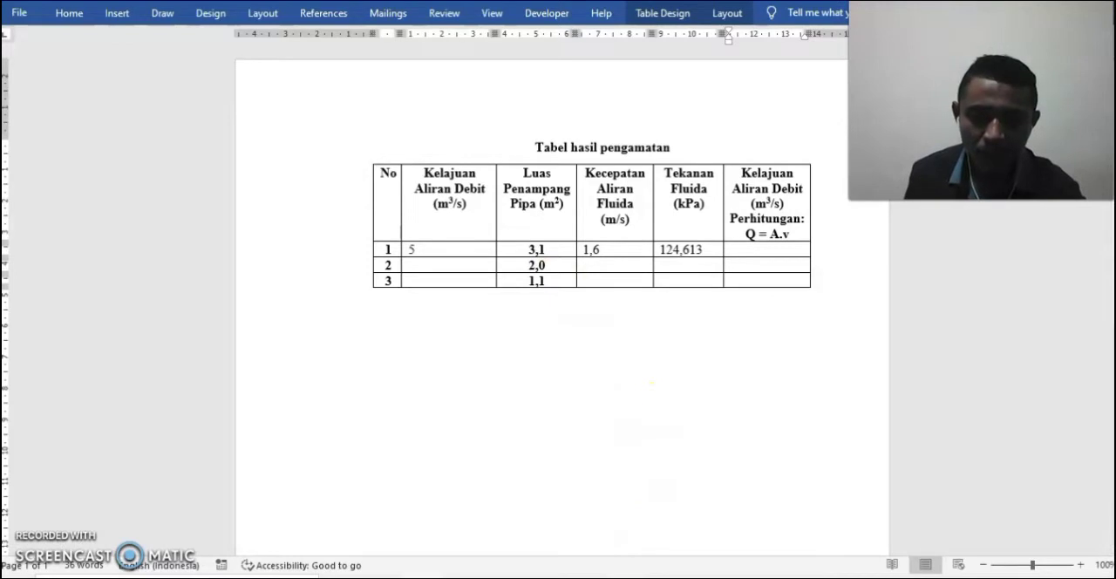
Return to the PhET simulation and put the pressure gauge and speed meter back in their storage box.
{"action": "left_click", "coordinate": [635, 576]}
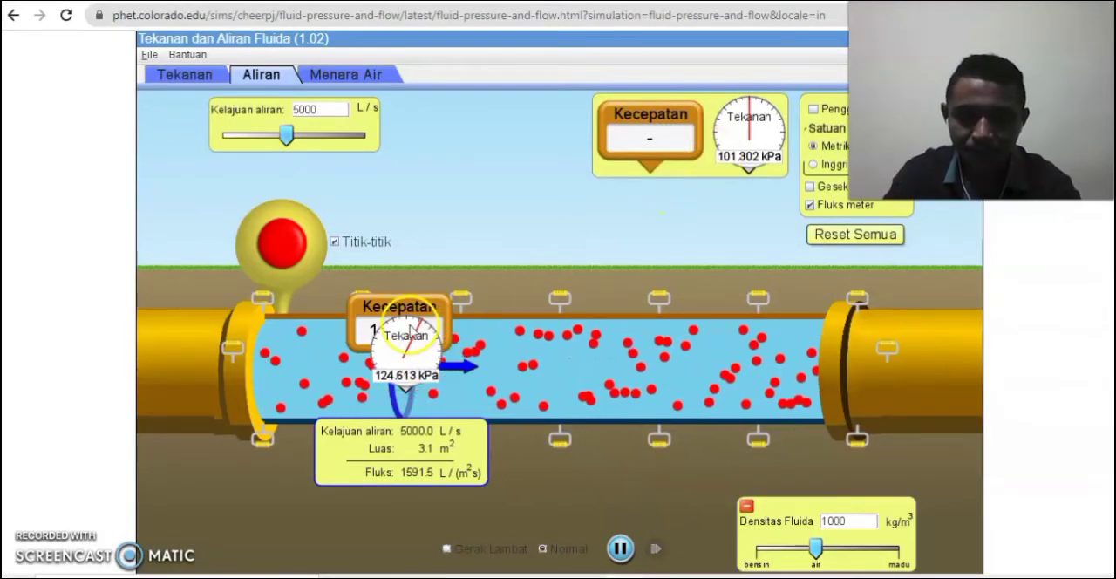
{"action": "left_click_drag", "start_coordinate": [406, 342], "coordinate": [737, 105]}
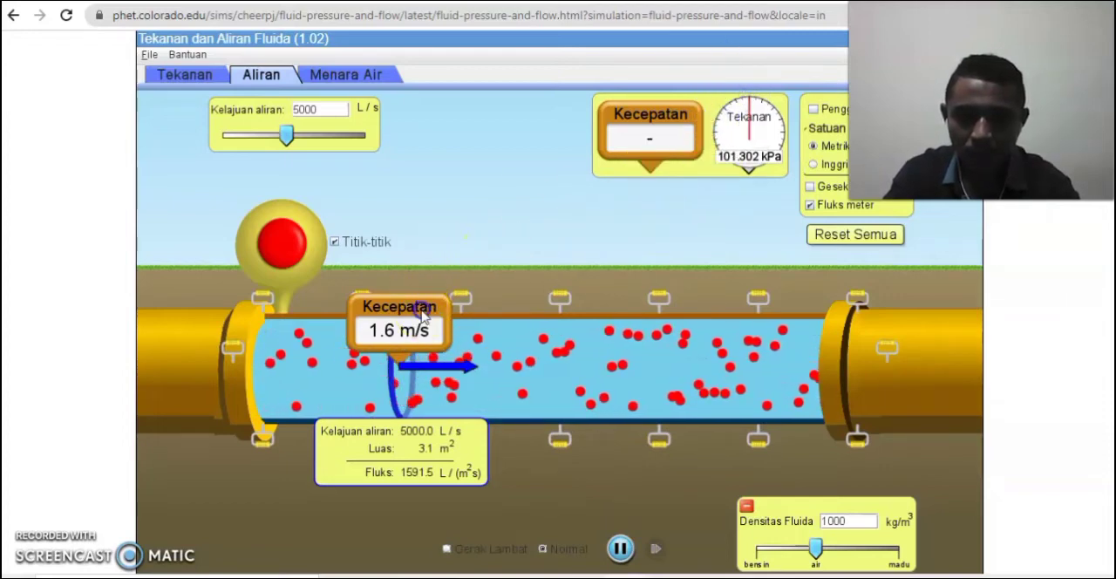
{"action": "left_click_drag", "start_coordinate": [410, 296], "coordinate": [647, 131]}
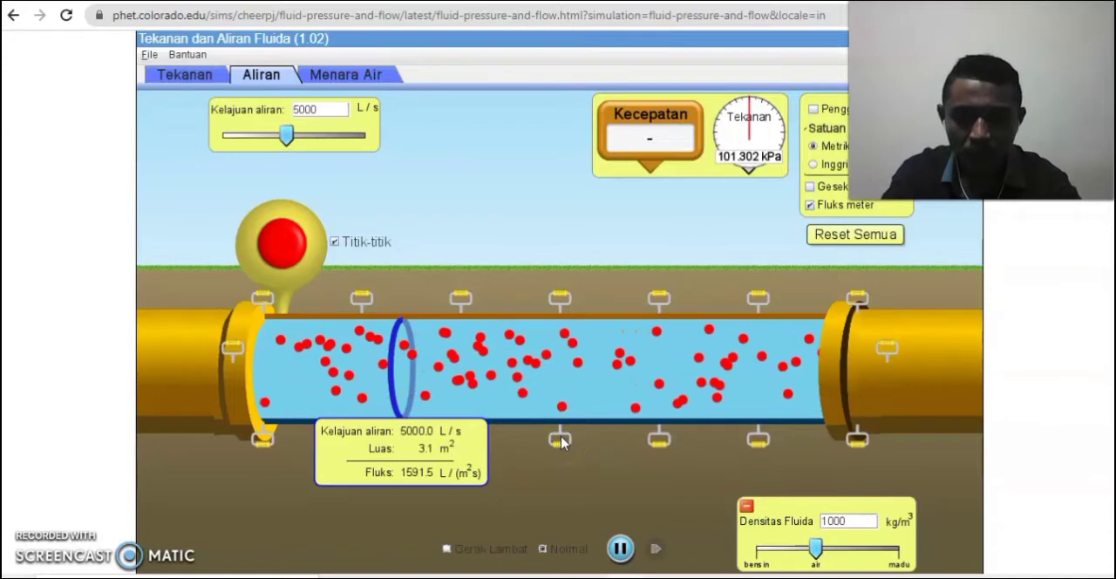
Narrow the pipe by raising its lower wall until the cross-sectional area at the flux meter is 2.0 m².
{"action": "left_click_drag", "start_coordinate": [562, 441], "coordinate": [564, 425]}
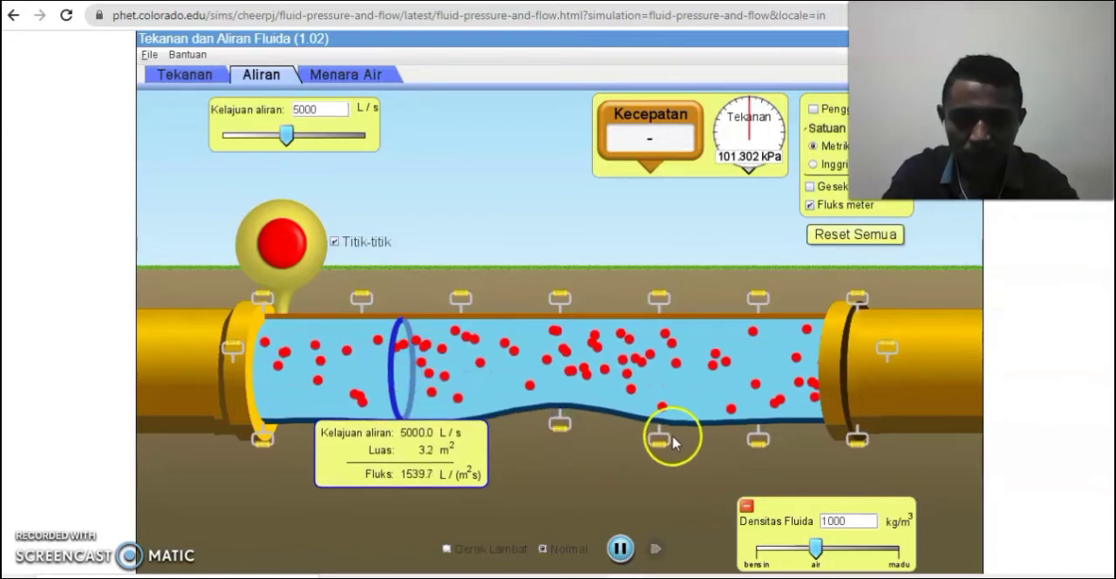
{"action": "left_click_drag", "start_coordinate": [660, 435], "coordinate": [661, 428]}
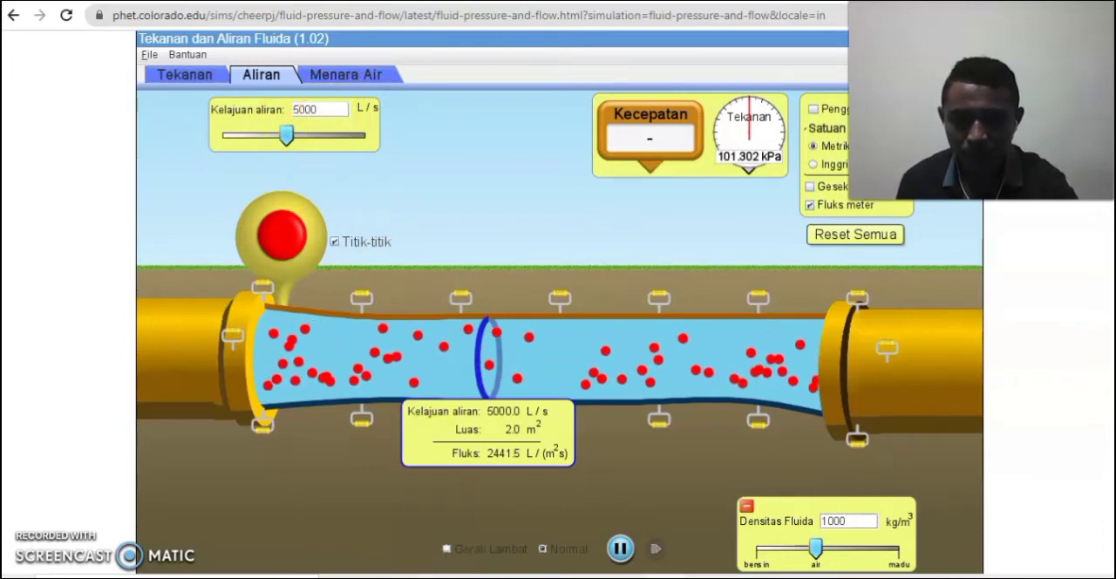
Switch to the Word table and enter 5 in row 2's Kelajuan Aliran Debit cell.
{"action": "key", "text": "alt+Tab"}
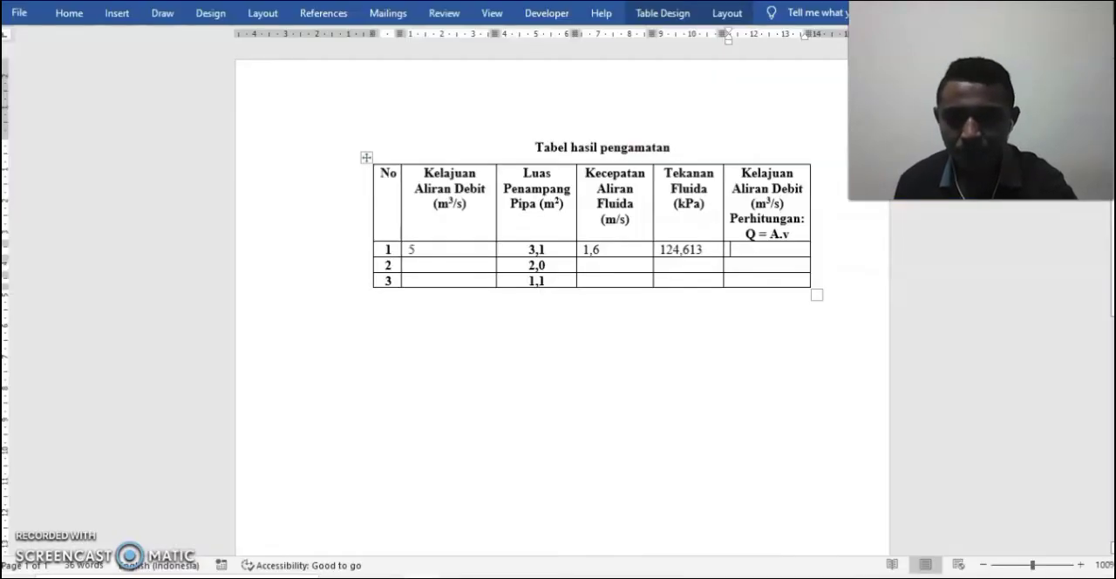
{"action": "left_click", "coordinate": [420, 262]}
{"action": "type", "text": "5"}
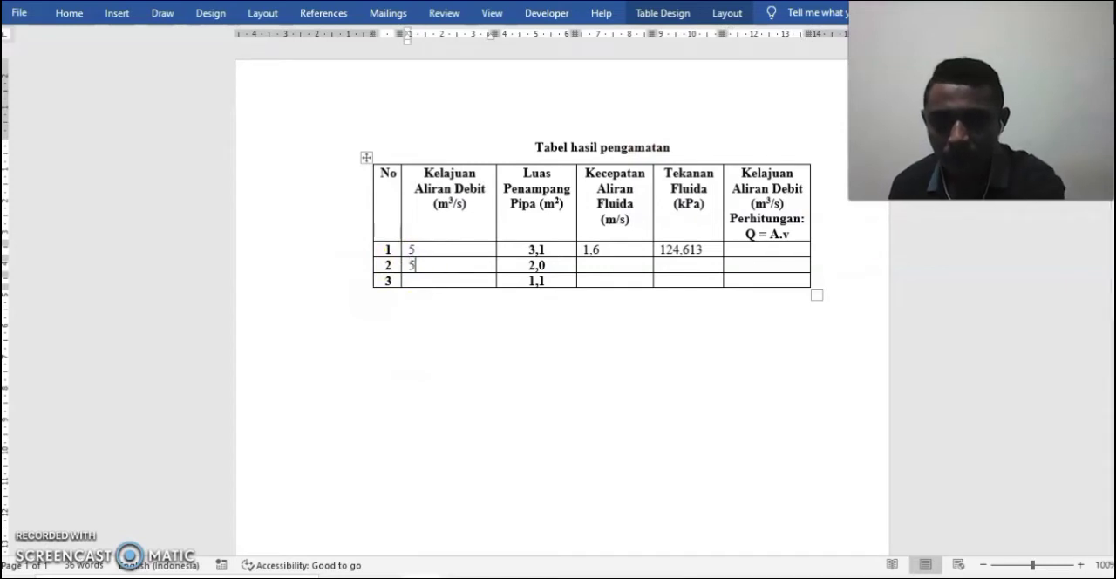
Measure the velocity at the flux meter in the simulation and enter 2,4 as row 2's fluid velocity in the Word table.
{"action": "left_click", "coordinate": [601, 265]}
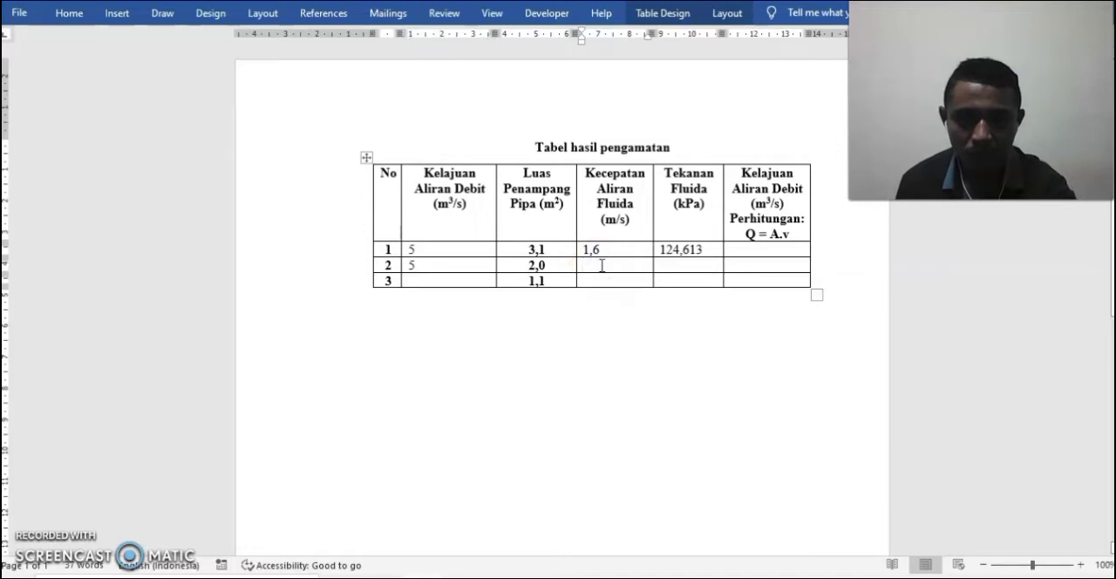
{"action": "left_click", "coordinate": [558, 576]}
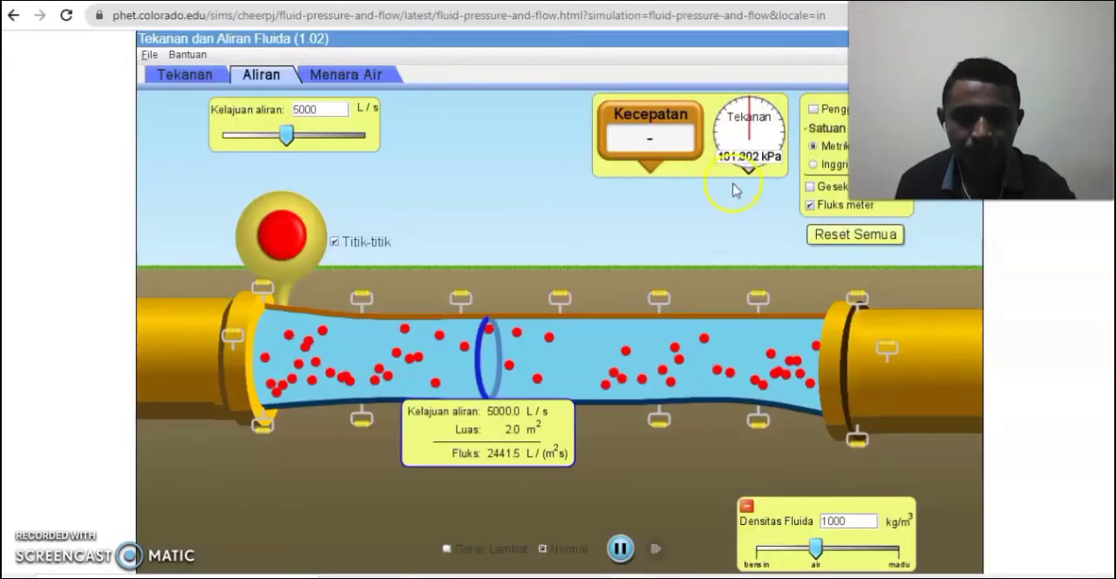
{"action": "left_click_drag", "start_coordinate": [689, 143], "coordinate": [516, 335]}
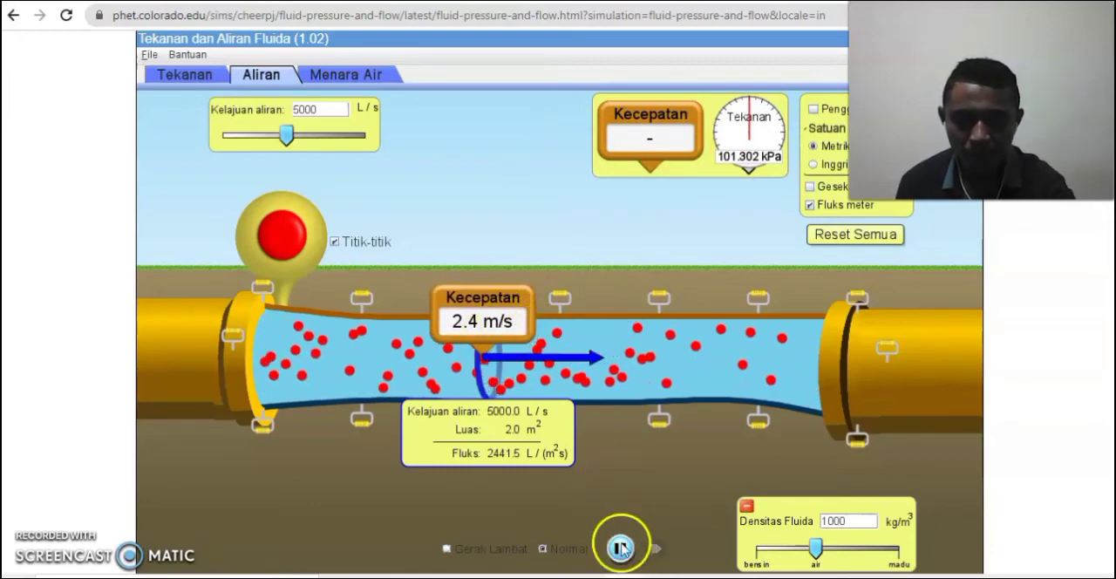
{"action": "mouse_move", "coordinate": [425, 576]}
{"action": "left_click", "coordinate": [456, 458]}
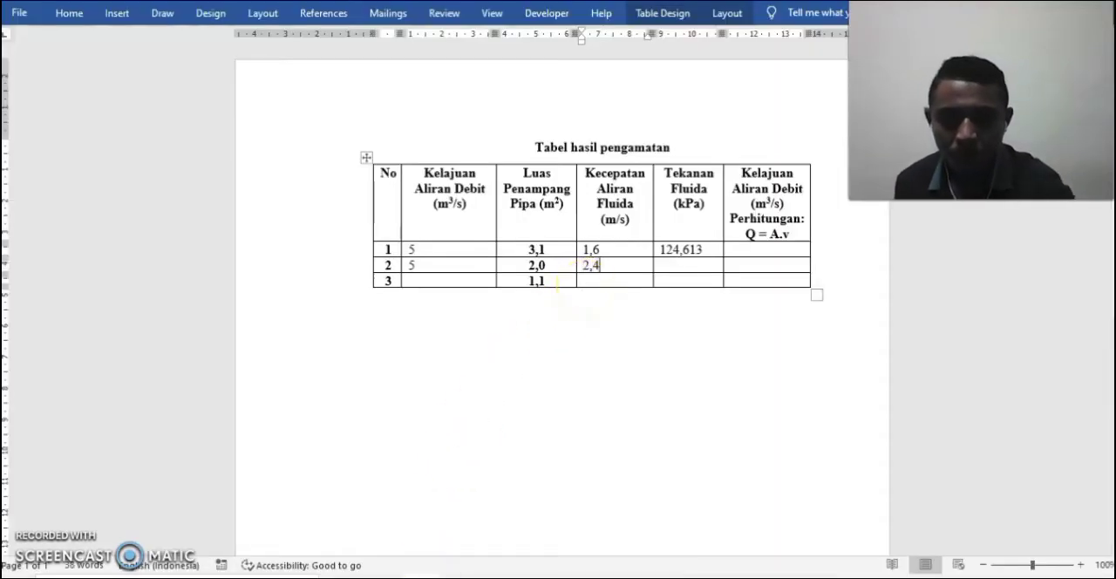
Measure the pressure at the flux meter in the simulation and enter 120,291 as row 2's fluid pressure in the Word table.
{"action": "left_click", "coordinate": [710, 265]}
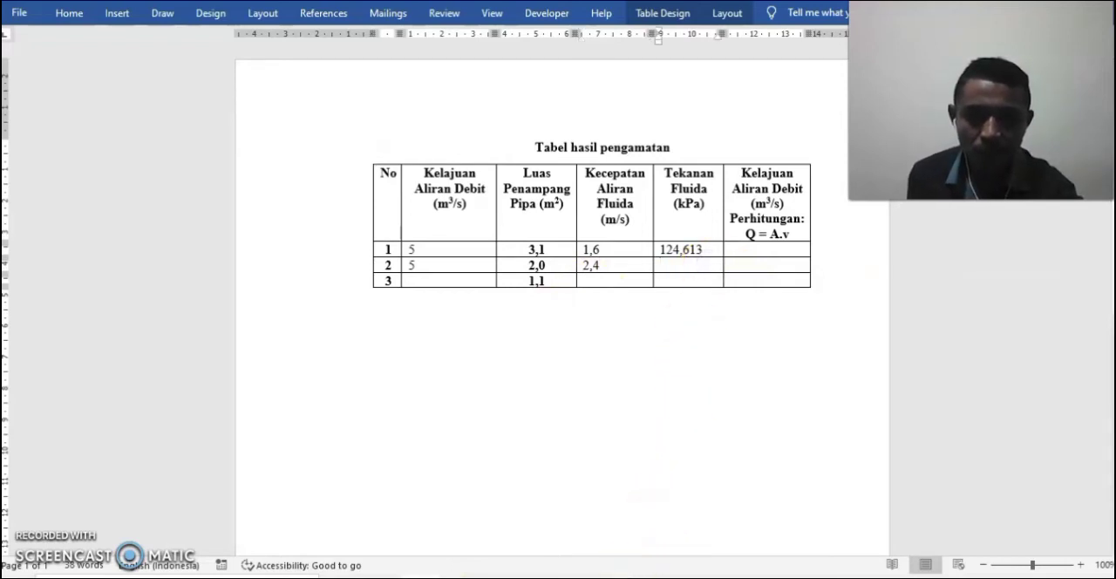
{"action": "key", "text": "alt+Tab"}
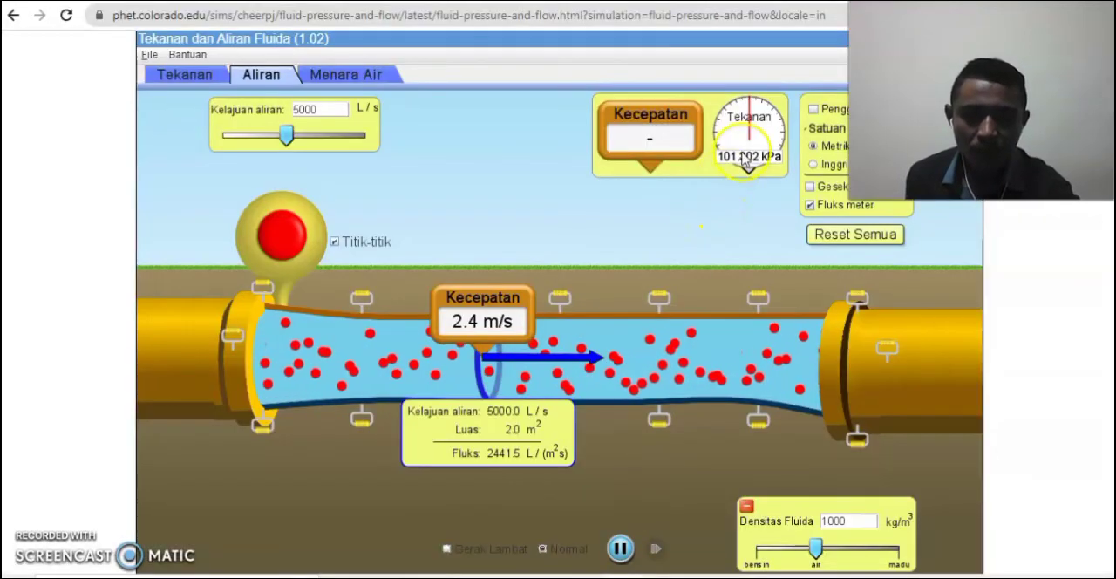
{"action": "left_click", "coordinate": [741, 135]}
{"action": "left_click_drag", "start_coordinate": [740, 134], "coordinate": [483, 340]}
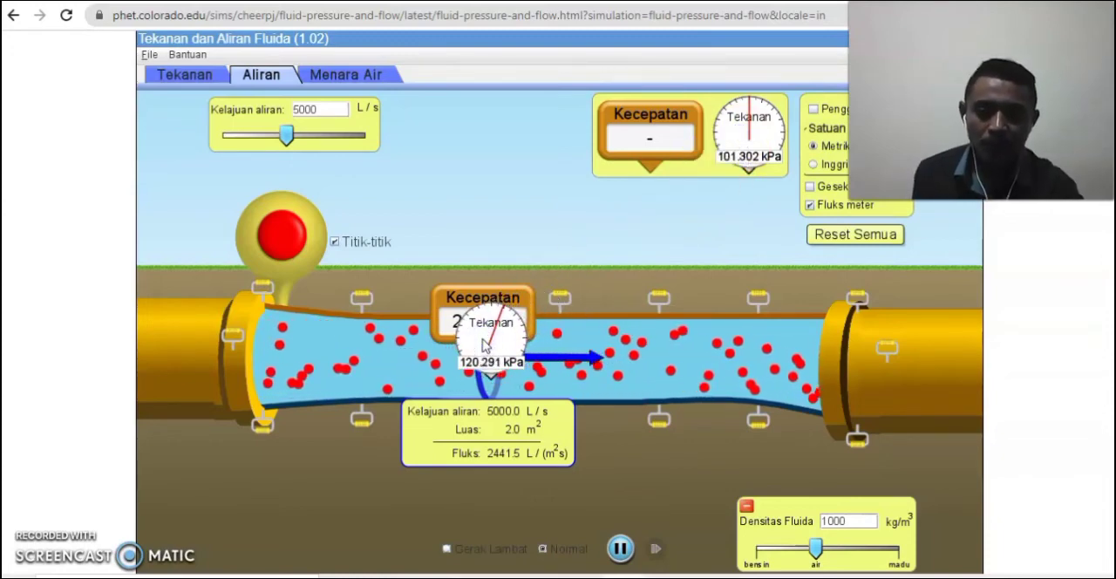
{"action": "left_click", "coordinate": [487, 364]}
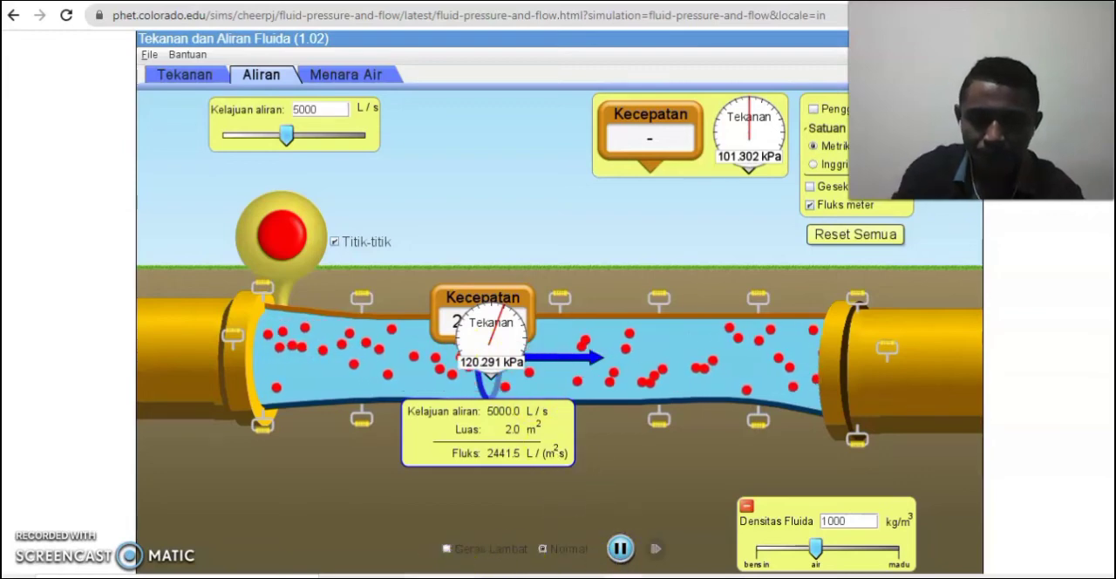
{"action": "key", "text": "alt+Tab"}
{"action": "type", "text": "12"}
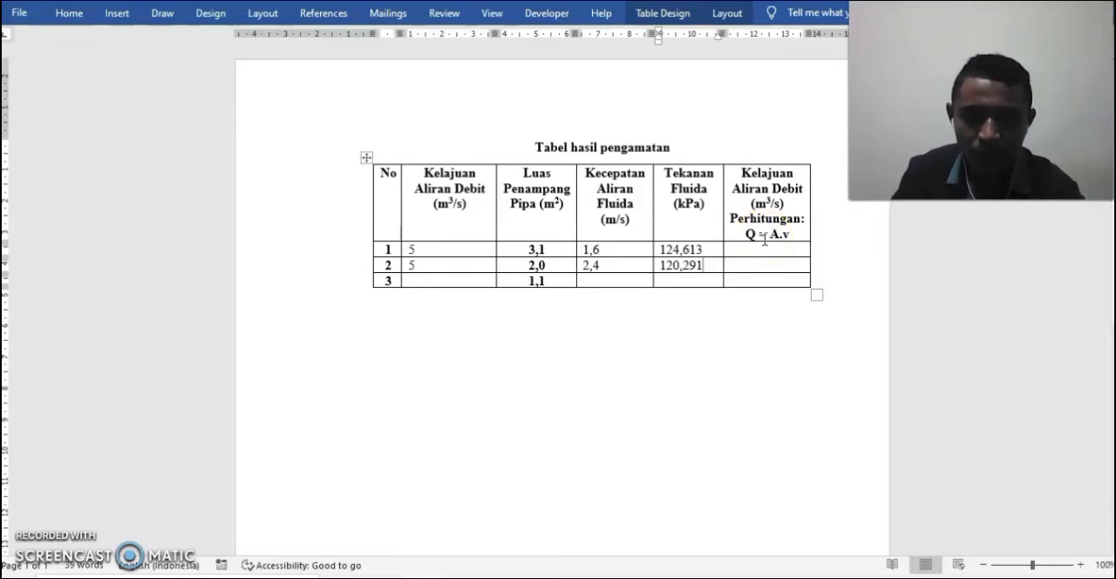
Put the pressure and velocity gauges back in the simulation's toolbox and narrow the pipe until the flux meter's area is 1.1 m².
{"action": "left_click", "coordinate": [446, 281]}
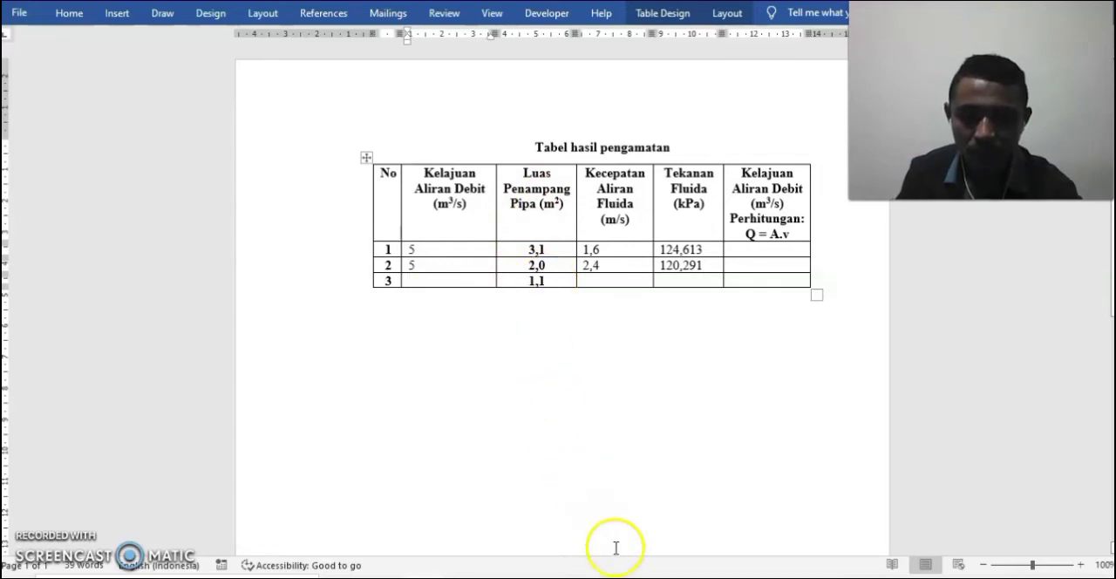
{"action": "left_click", "coordinate": [624, 576]}
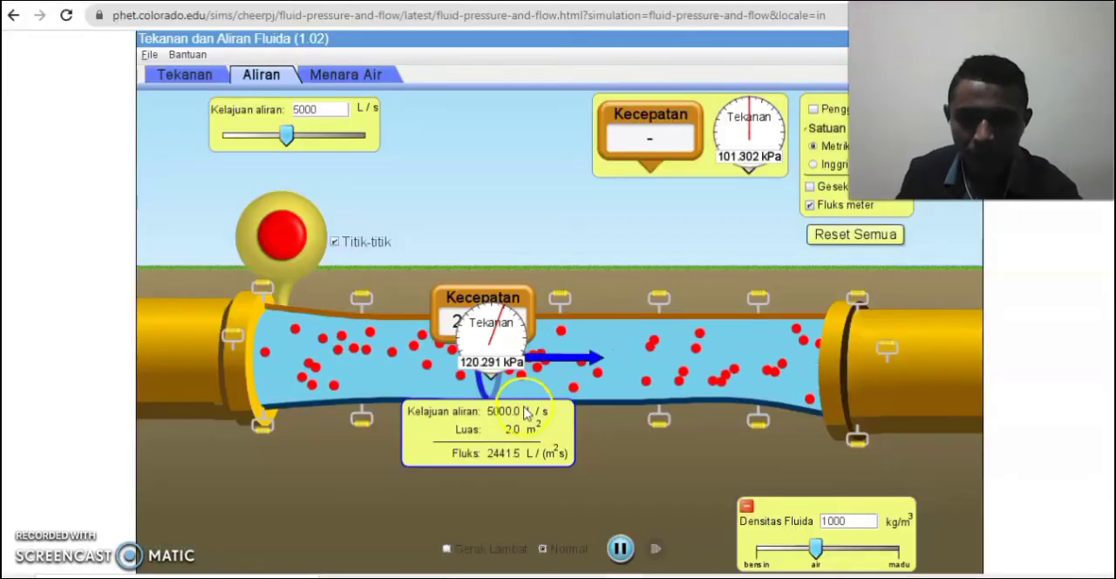
{"action": "left_click_drag", "start_coordinate": [493, 355], "coordinate": [762, 144]}
{"action": "left_click_drag", "start_coordinate": [515, 295], "coordinate": [652, 138]}
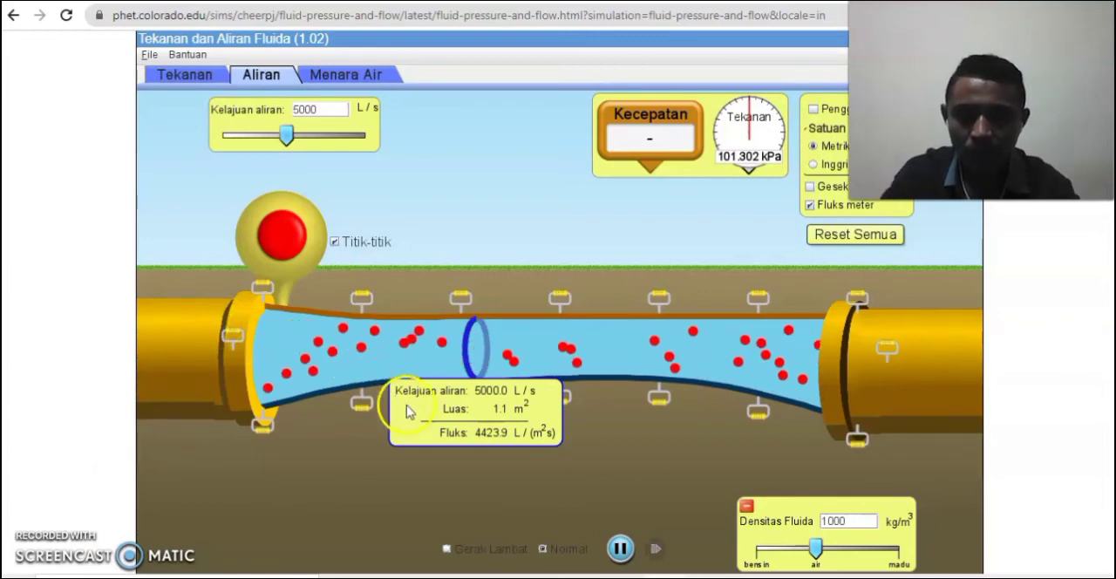
Switch to the Word table and enter 5 in row 3's Kelajuan Aliran Debit cell.
{"action": "left_click", "coordinate": [423, 576]}
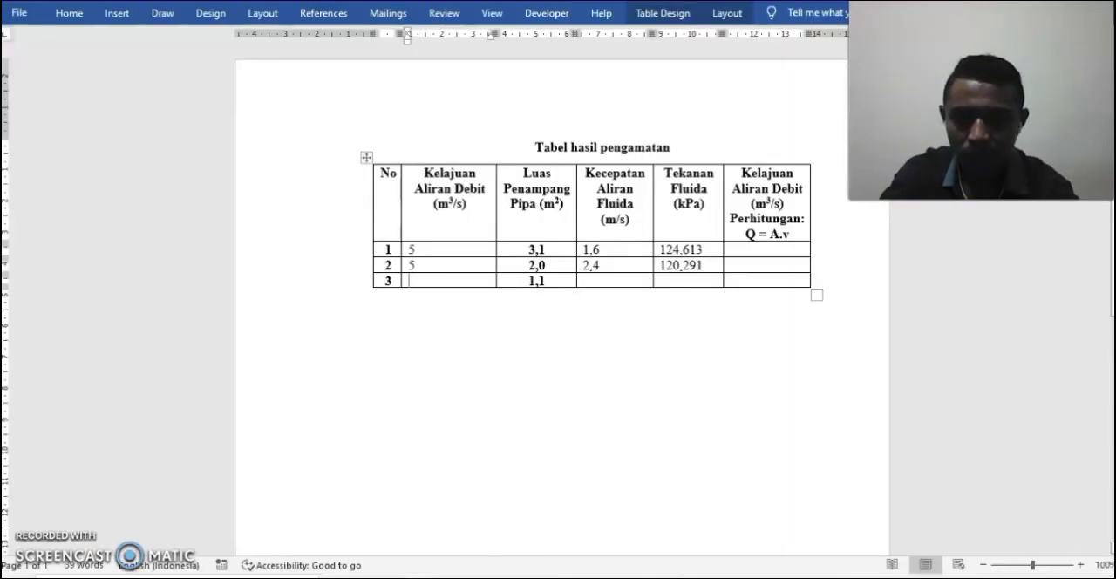
{"action": "type", "text": "5"}
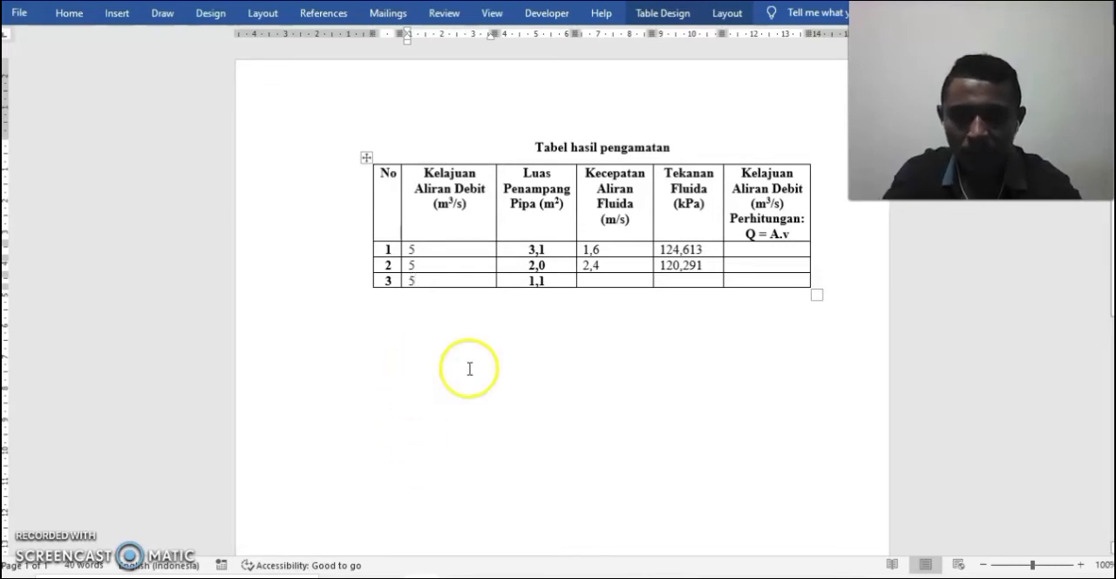
Measure the velocity at the flux meter in the simulation and enter 4,4 as row 3's fluid velocity in the Word table.
{"action": "left_click", "coordinate": [606, 277]}
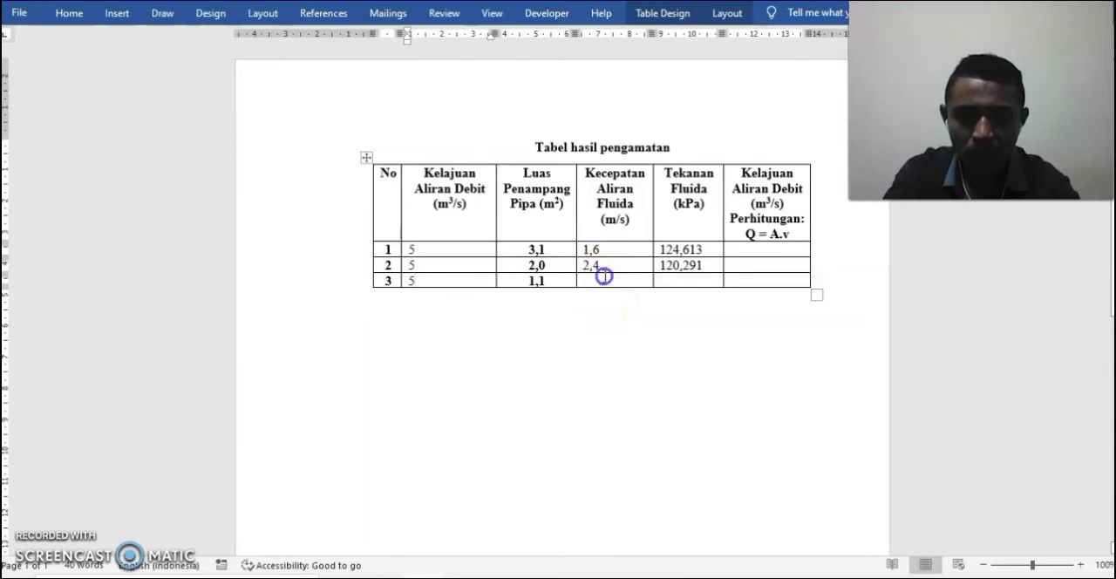
{"action": "left_click", "coordinate": [626, 573]}
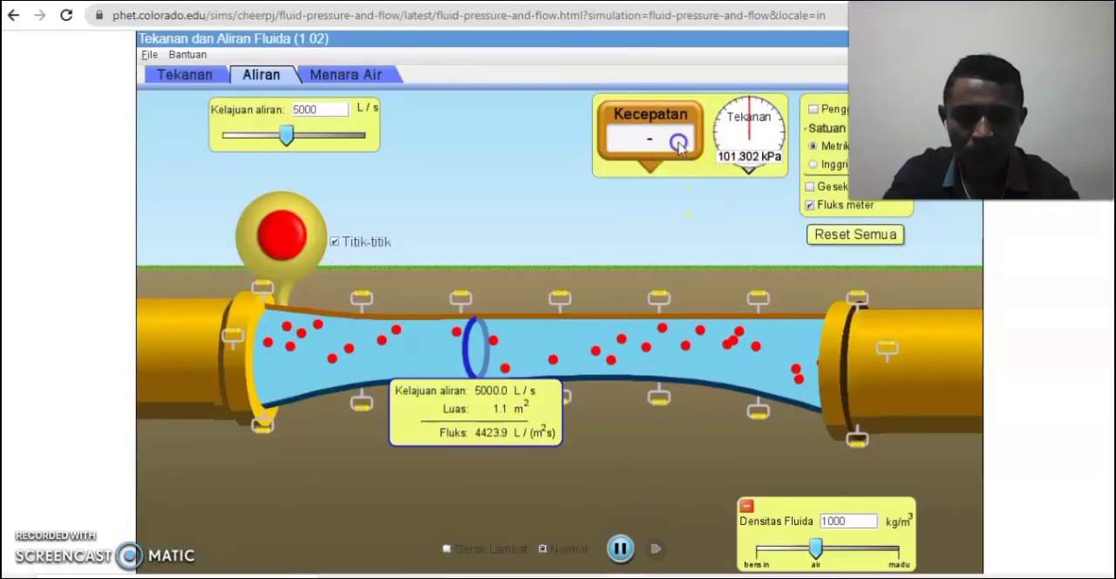
{"action": "left_click_drag", "start_coordinate": [645, 140], "coordinate": [510, 318]}
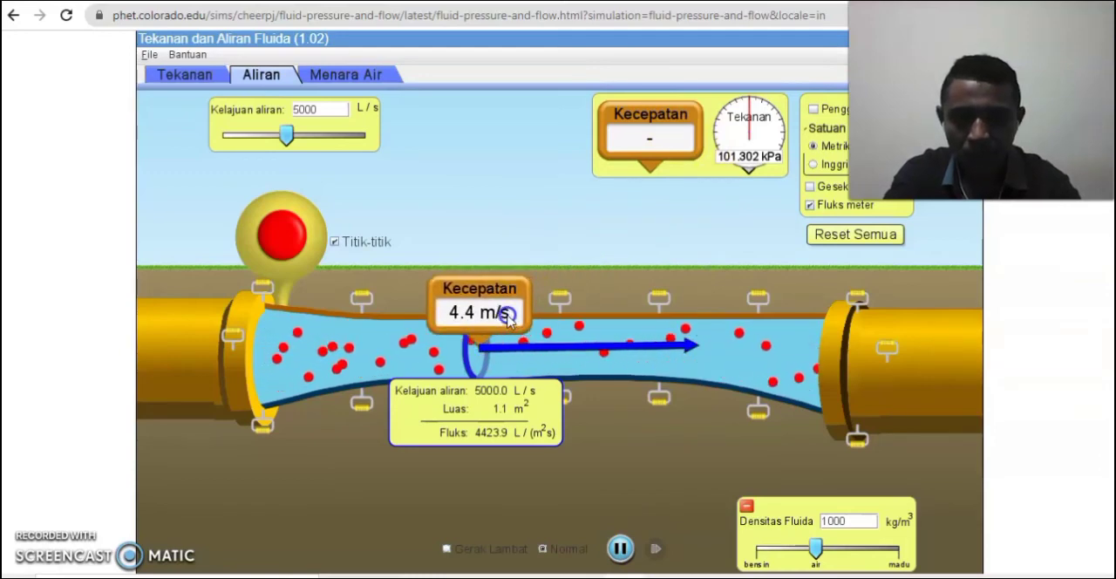
{"action": "left_click_drag", "start_coordinate": [507, 314], "coordinate": [506, 312]}
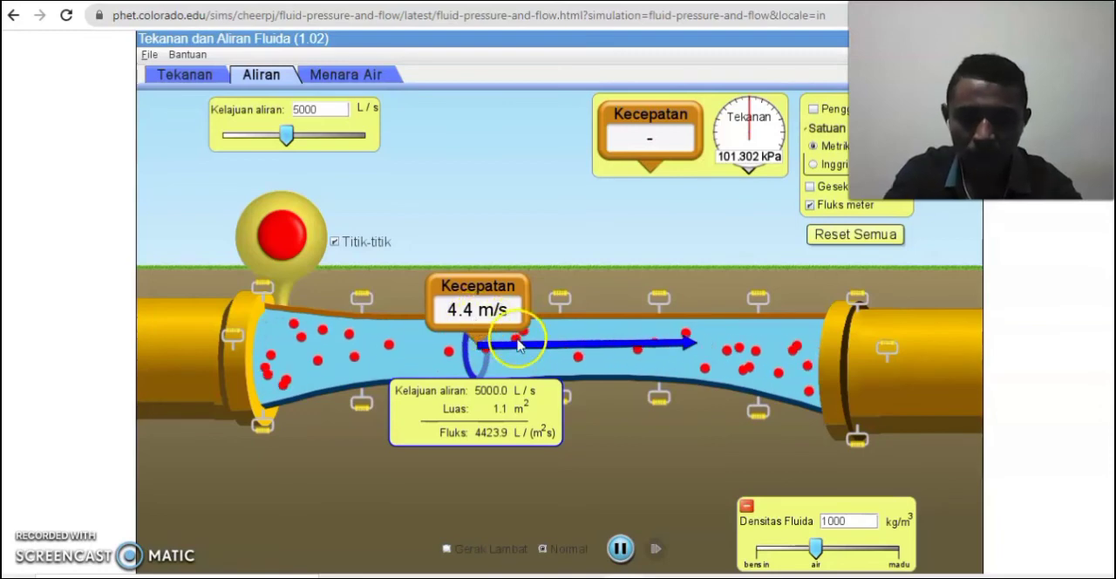
{"action": "mouse_move", "coordinate": [447, 571]}
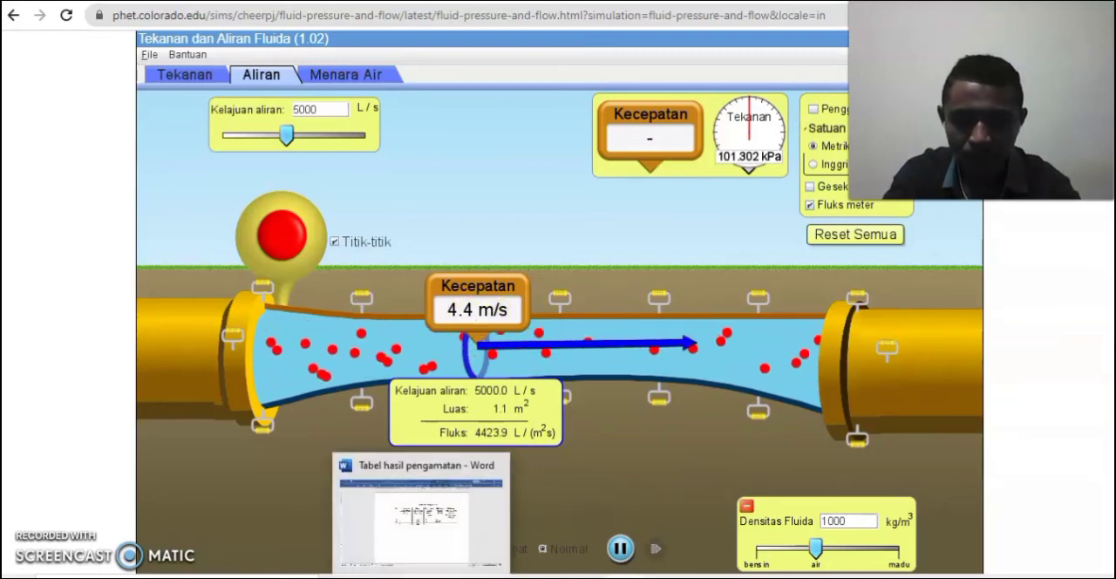
{"action": "left_click", "coordinate": [426, 514]}
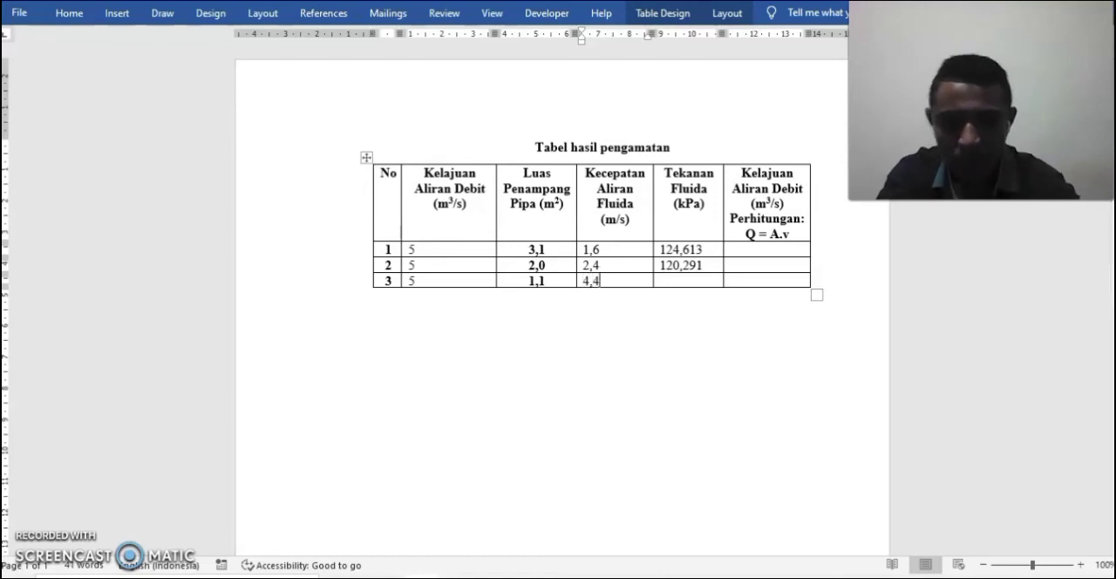
Measure the pressure at the flux meter in the simulation and enter 111,349 as row 3's fluid pressure in the Word table.
{"action": "left_click", "coordinate": [688, 284]}
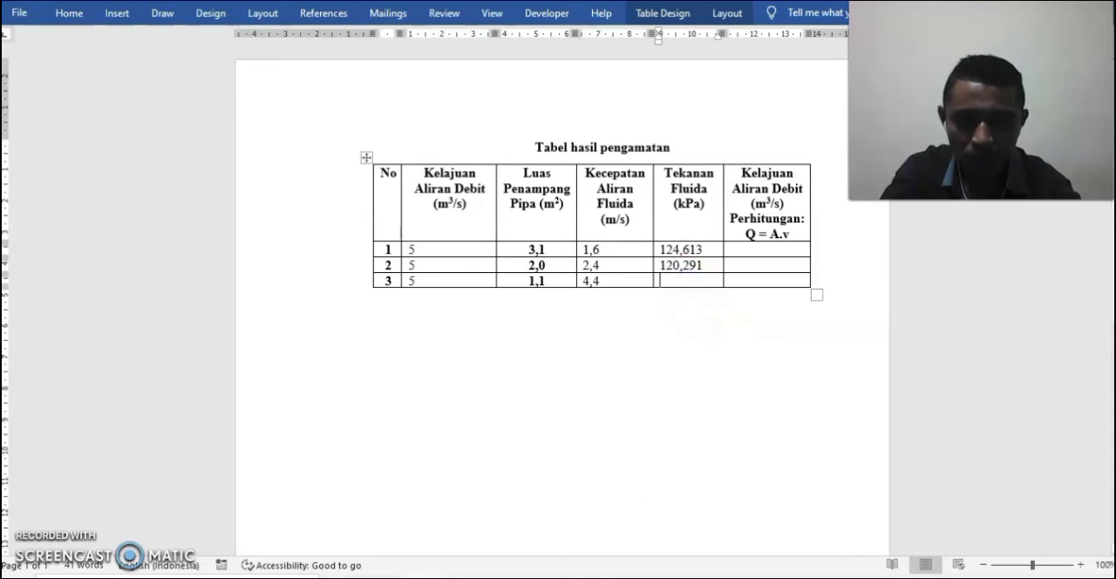
{"action": "key", "text": "alt+Tab"}
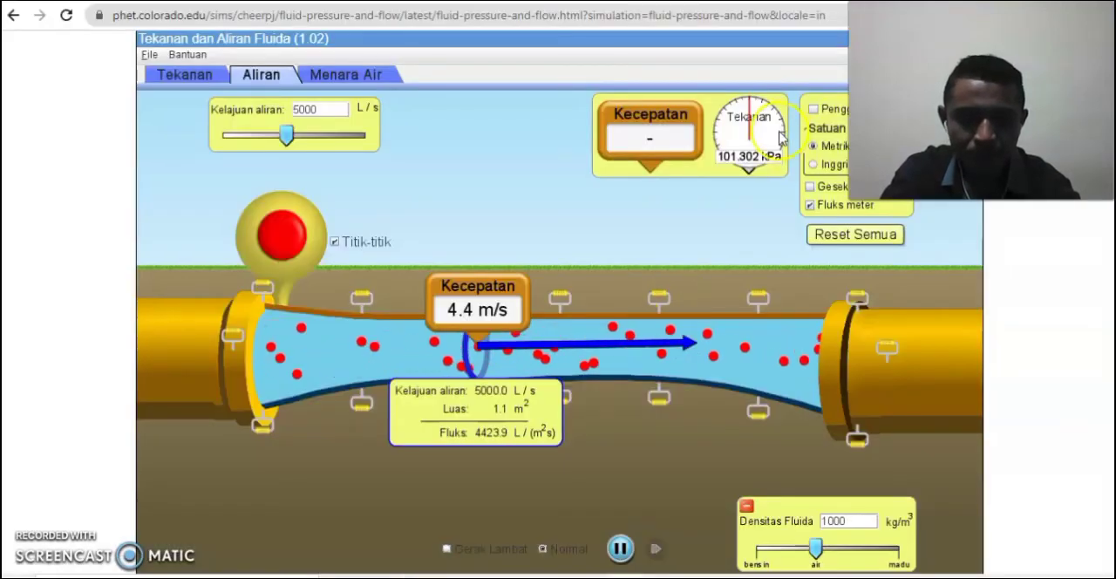
{"action": "left_click_drag", "start_coordinate": [775, 133], "coordinate": [503, 329]}
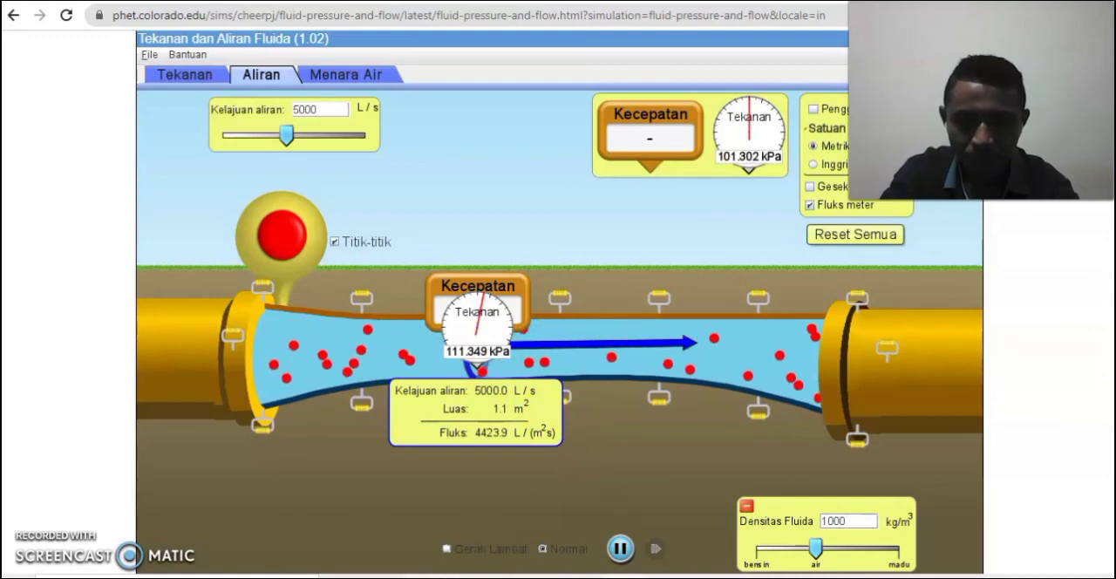
{"action": "key", "text": "alt+Tab"}
{"action": "type", "text": "11"}
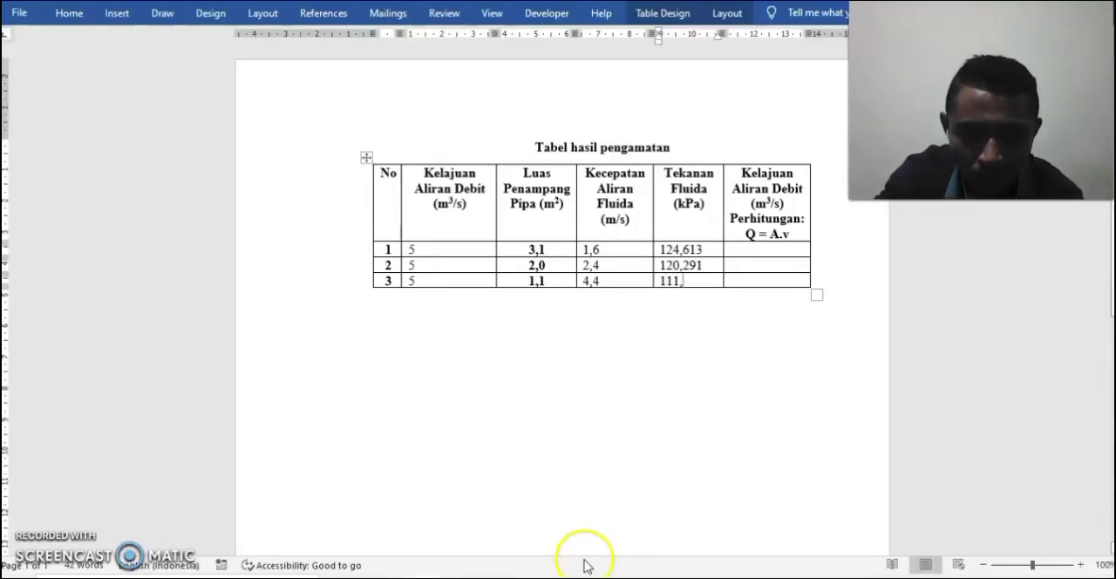
{"action": "key", "text": "alt+Tab"}
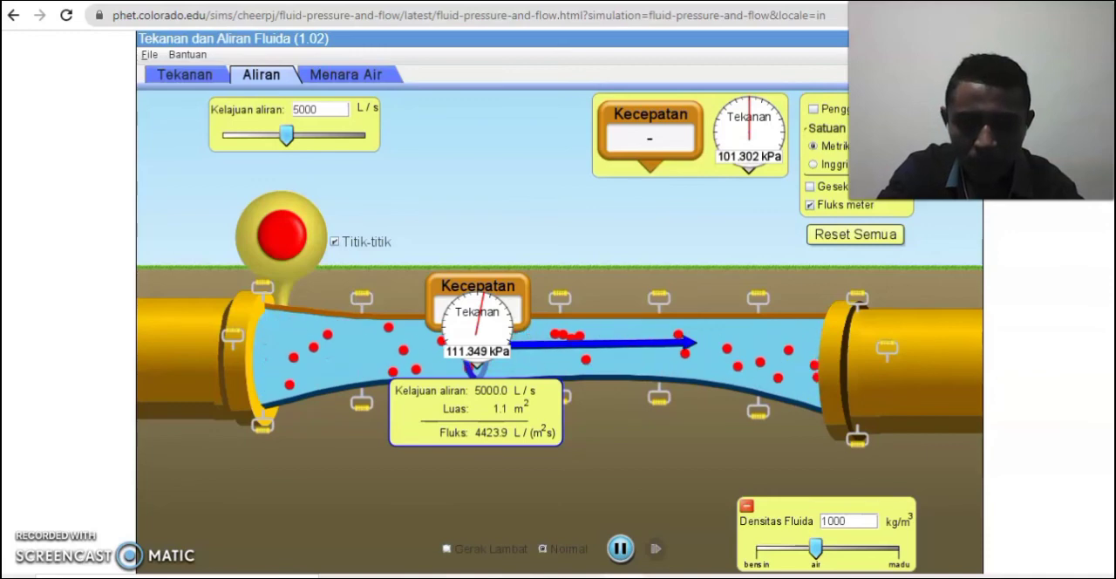
{"action": "key", "text": "alt+Tab"}
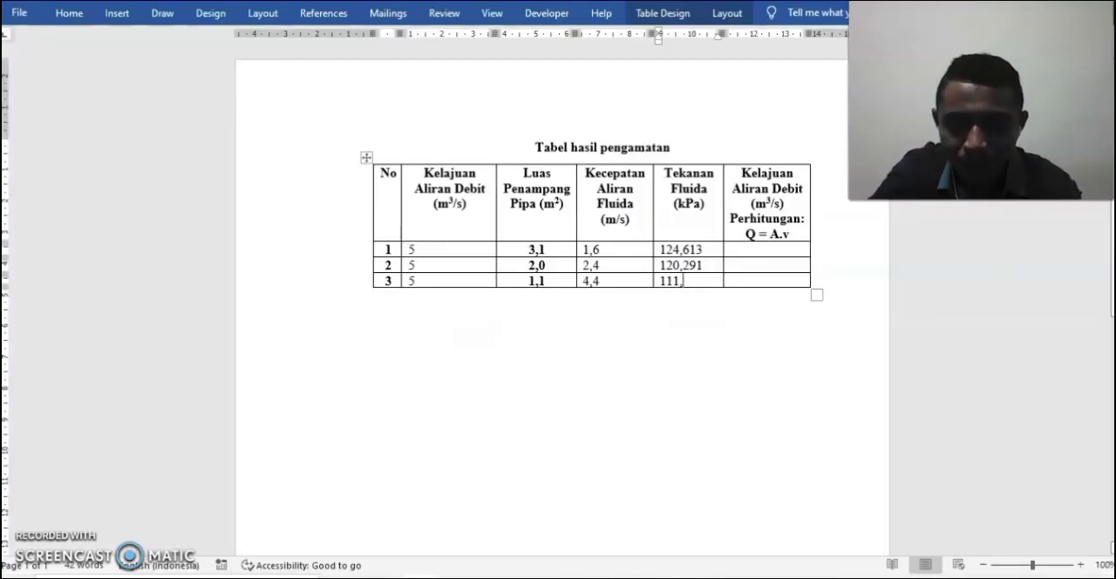
{"action": "type", "text": "34"}
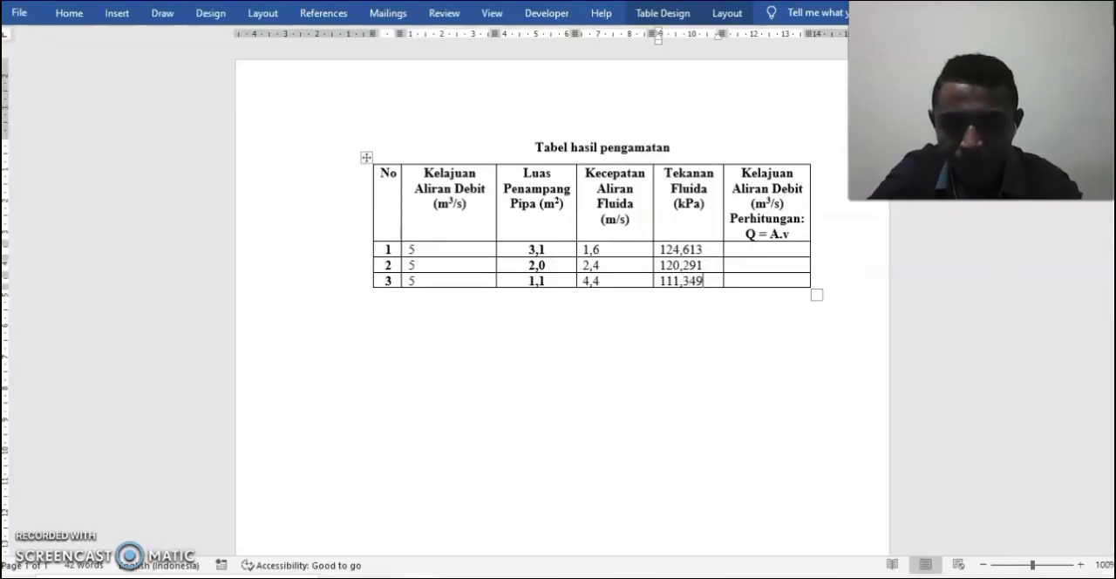
{"action": "type", "text": "9"}
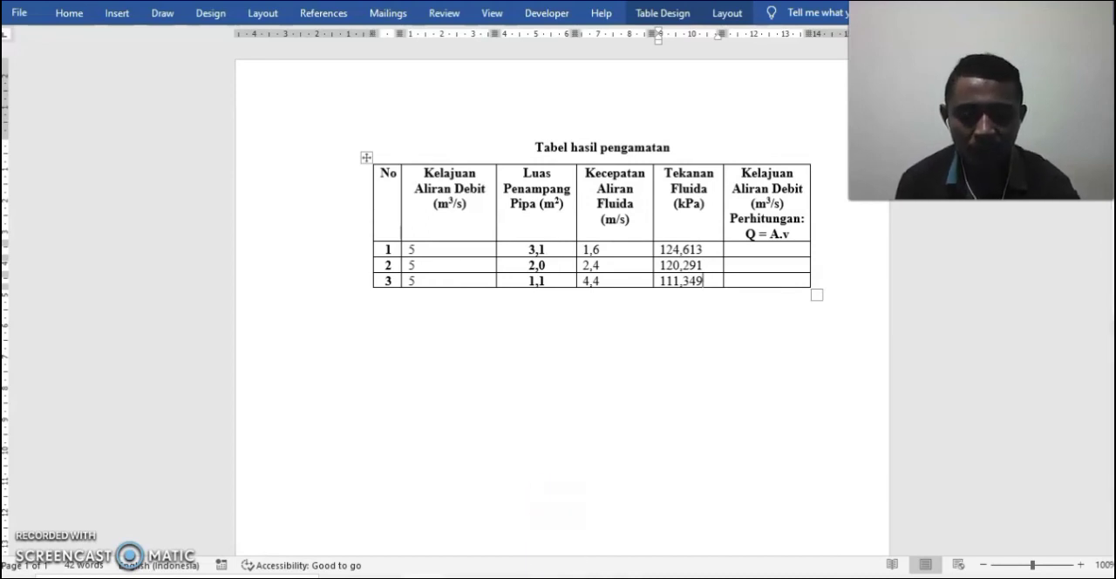
{"action": "left_click", "coordinate": [627, 576]}
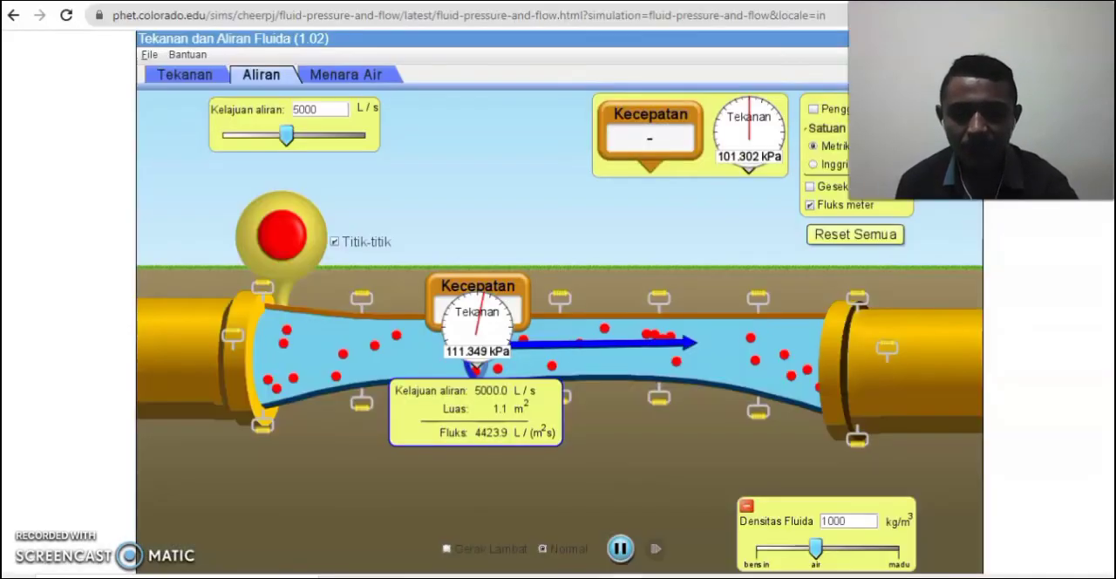
{"action": "left_click", "coordinate": [650, 377]}
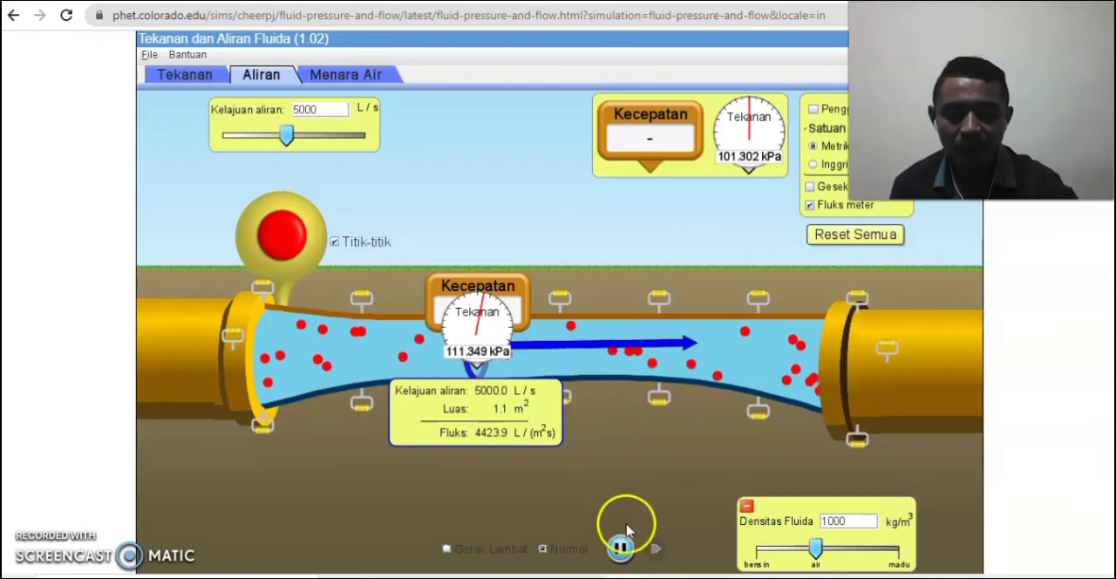
{"action": "left_click", "coordinate": [485, 576]}
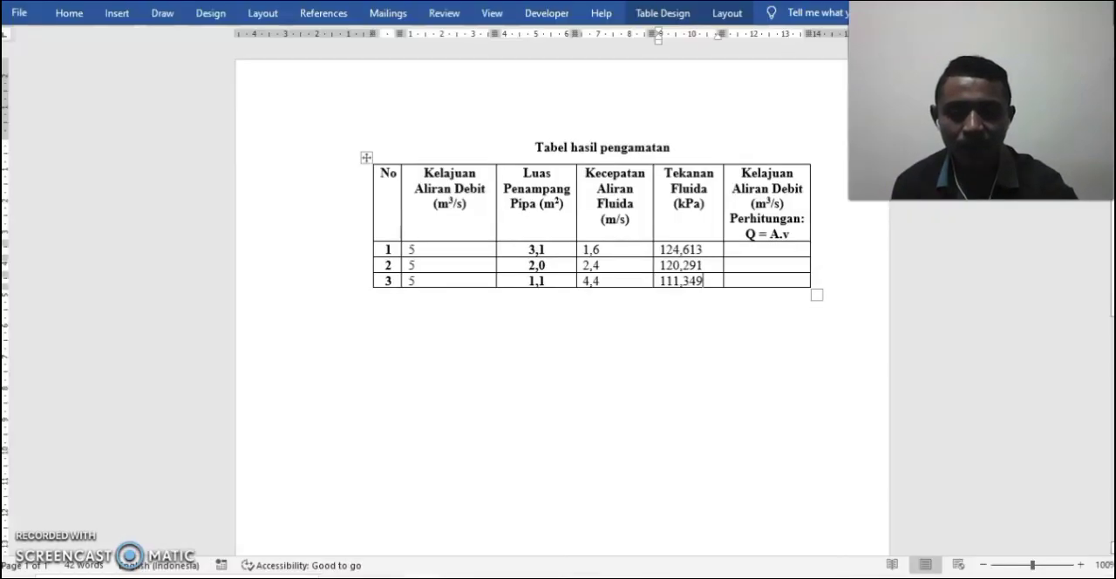